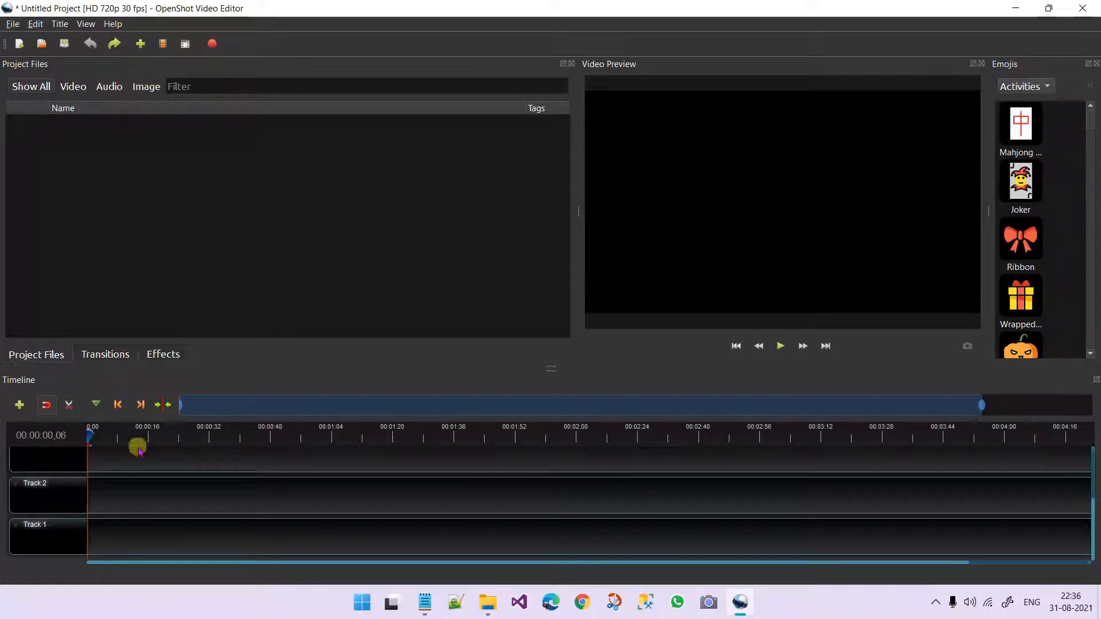
right_click(84, 190)
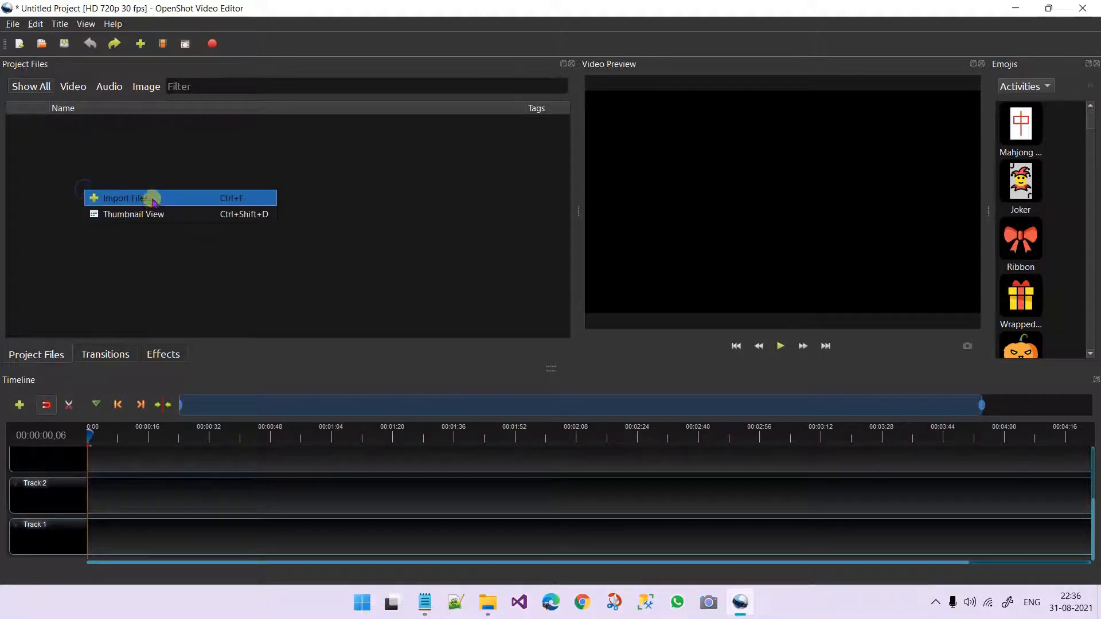
click(149, 195)
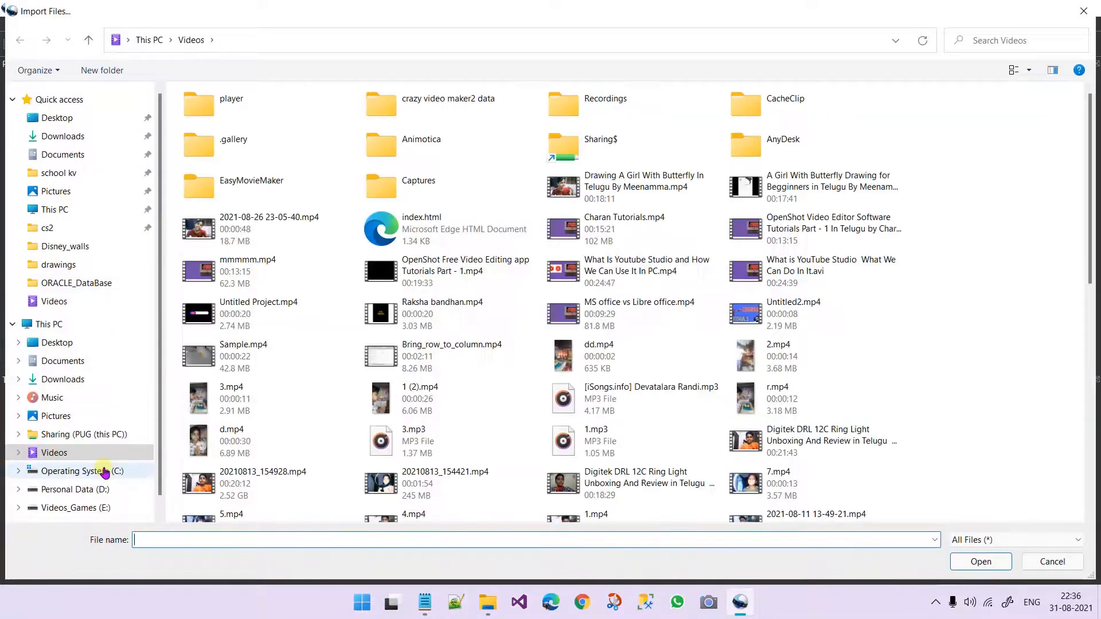
click(263, 226)
click(975, 562)
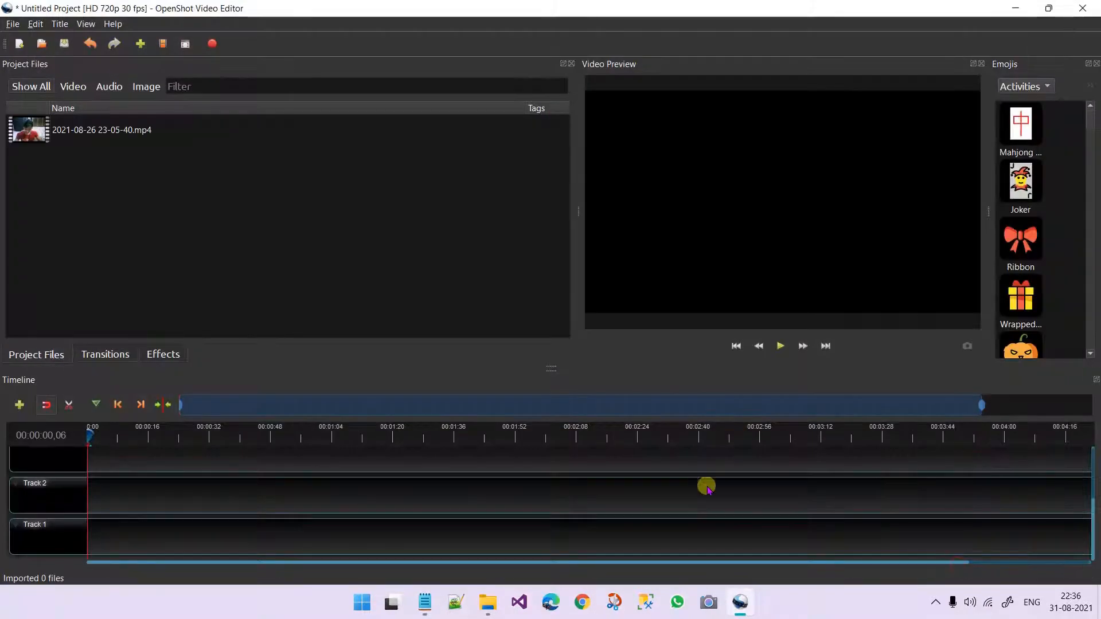
Step: Place one copy of the imported video on Track 1 and another on Track 2, both at the start of the timeline
drag(113, 130, 76, 523)
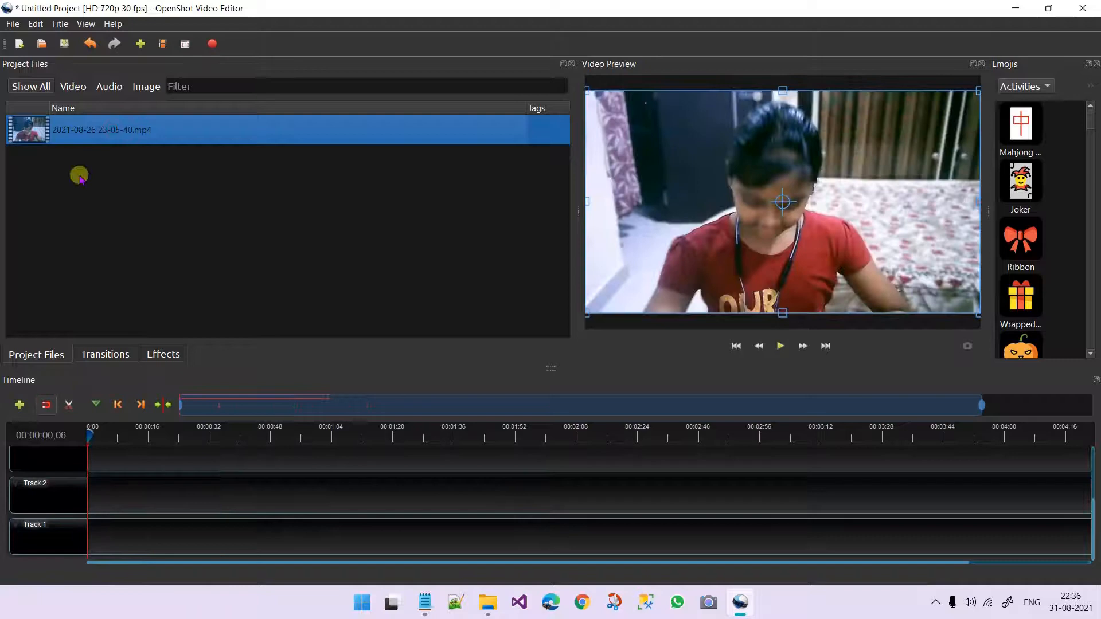
click(78, 131)
scroll(250, 453, up, 1)
scroll(214, 521, up, 1)
drag(168, 458, 140, 546)
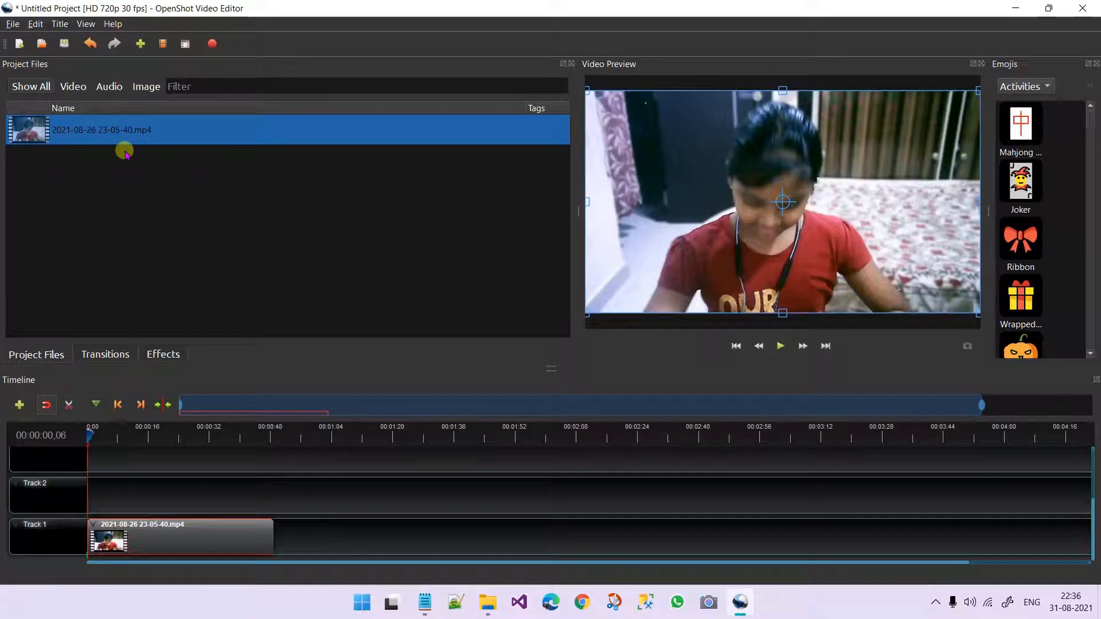
drag(41, 135, 66, 489)
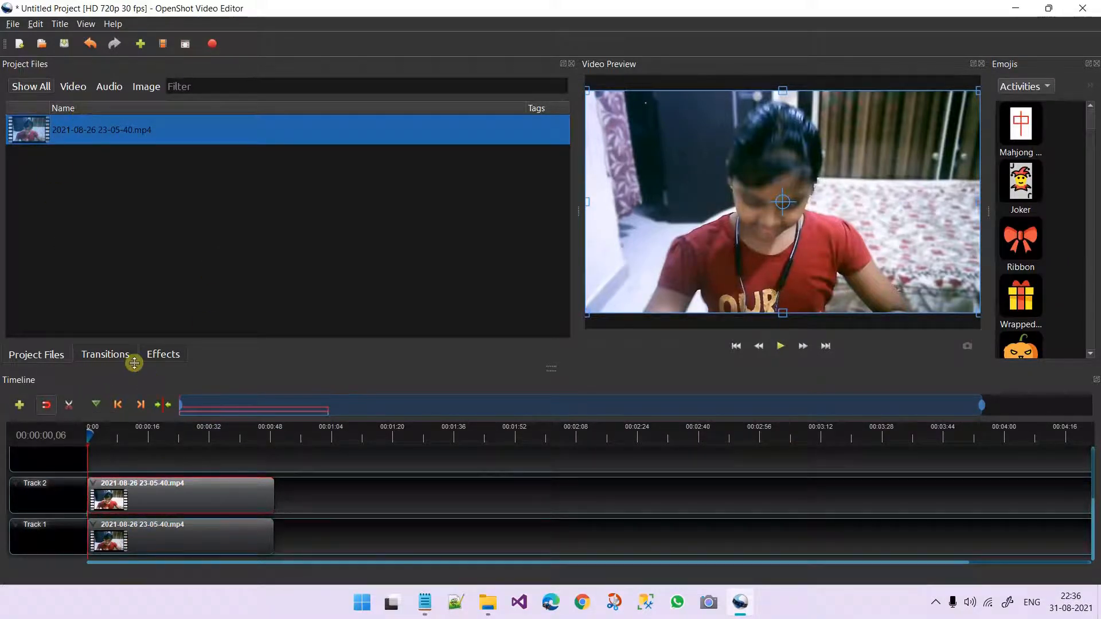
Step: Apply the Pixelate effect to the Track 2 clip and open the effect's properties
click(152, 355)
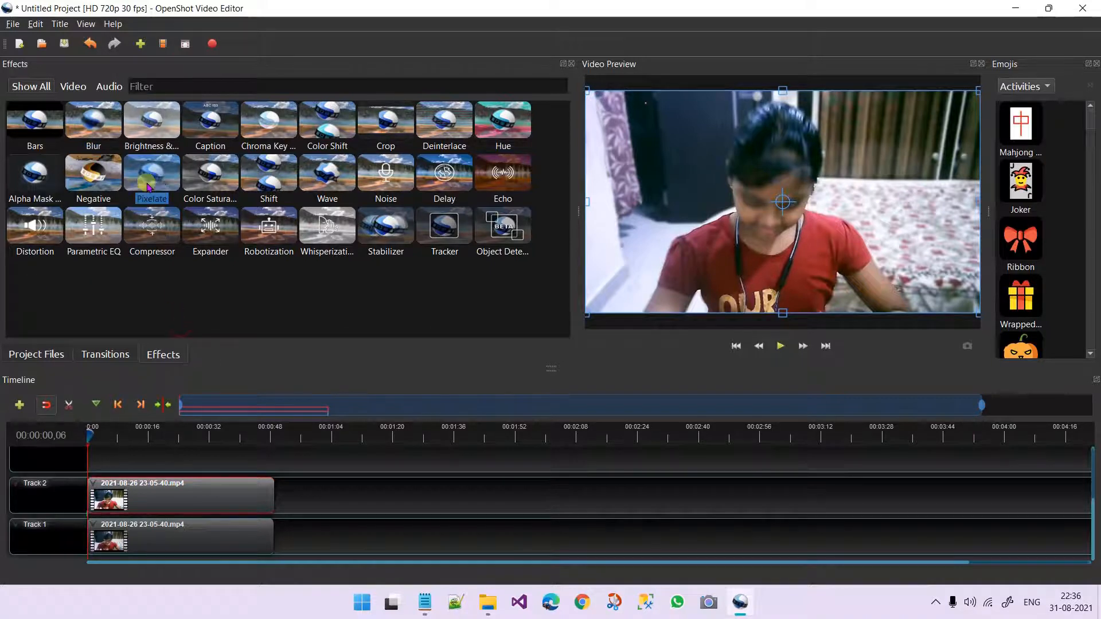
drag(147, 187, 106, 489)
click(103, 484)
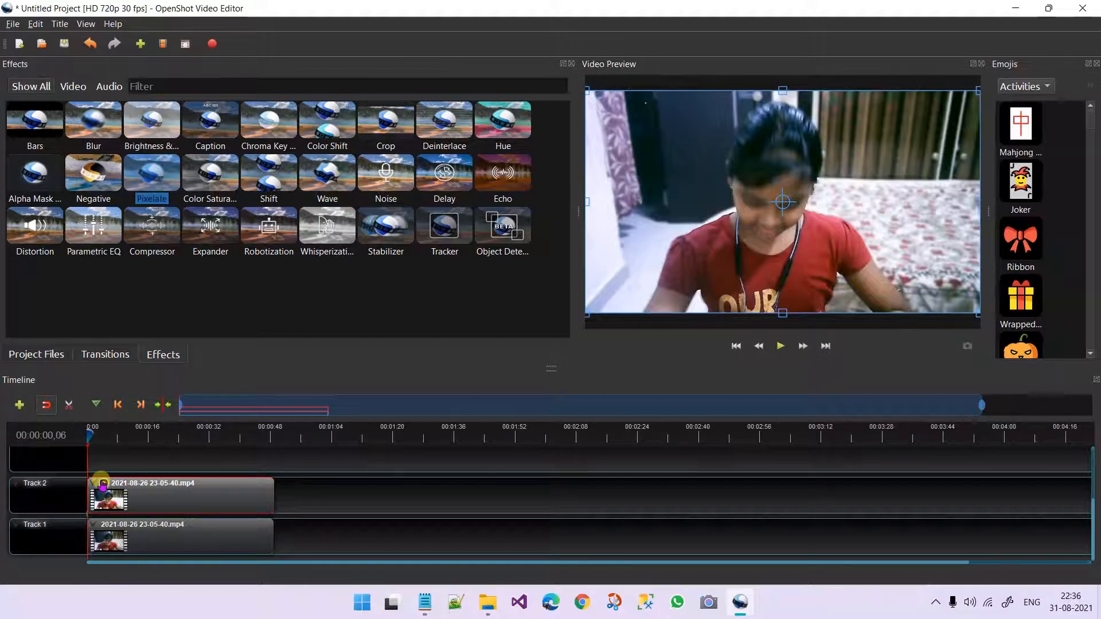
right_click(103, 485)
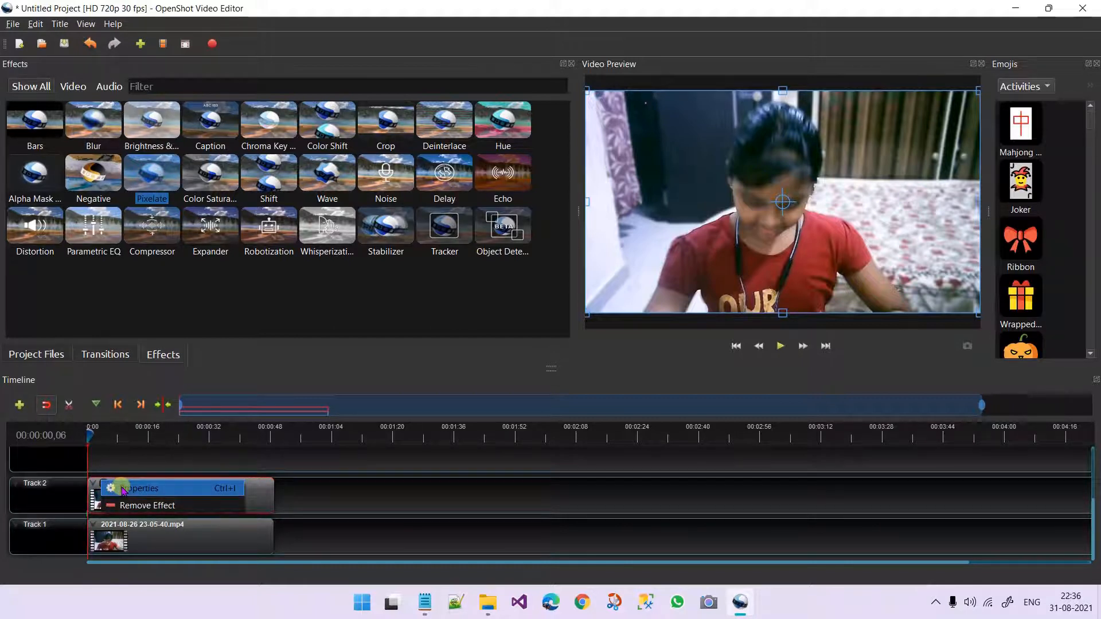
click(123, 488)
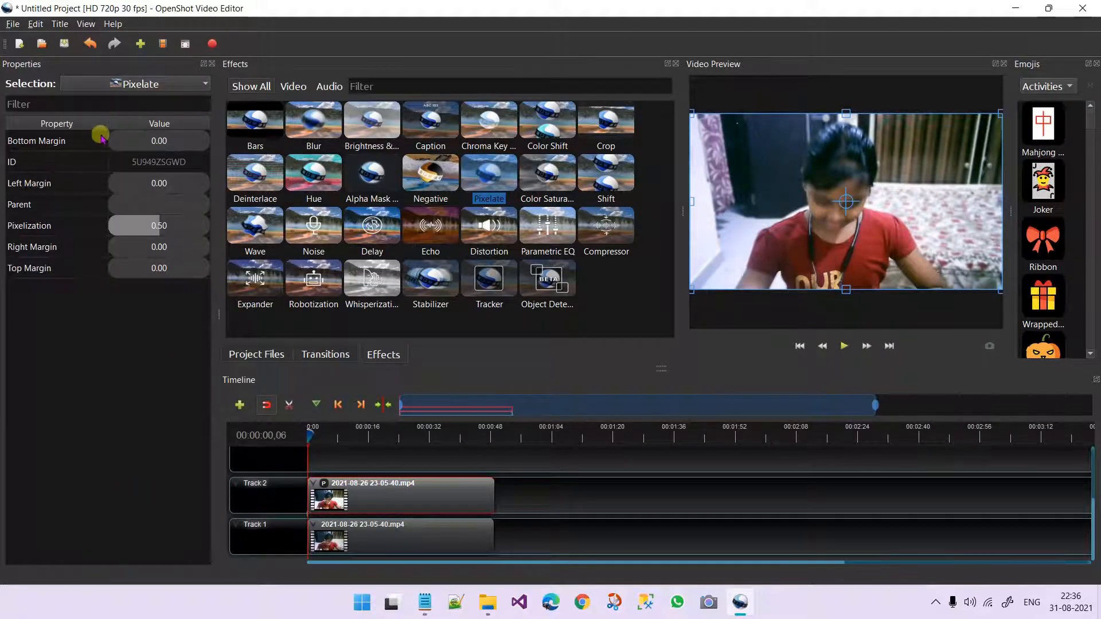
Step: Play the first moments of the timeline to check the Pixelate effect in the preview
click(573, 384)
click(844, 346)
click(843, 346)
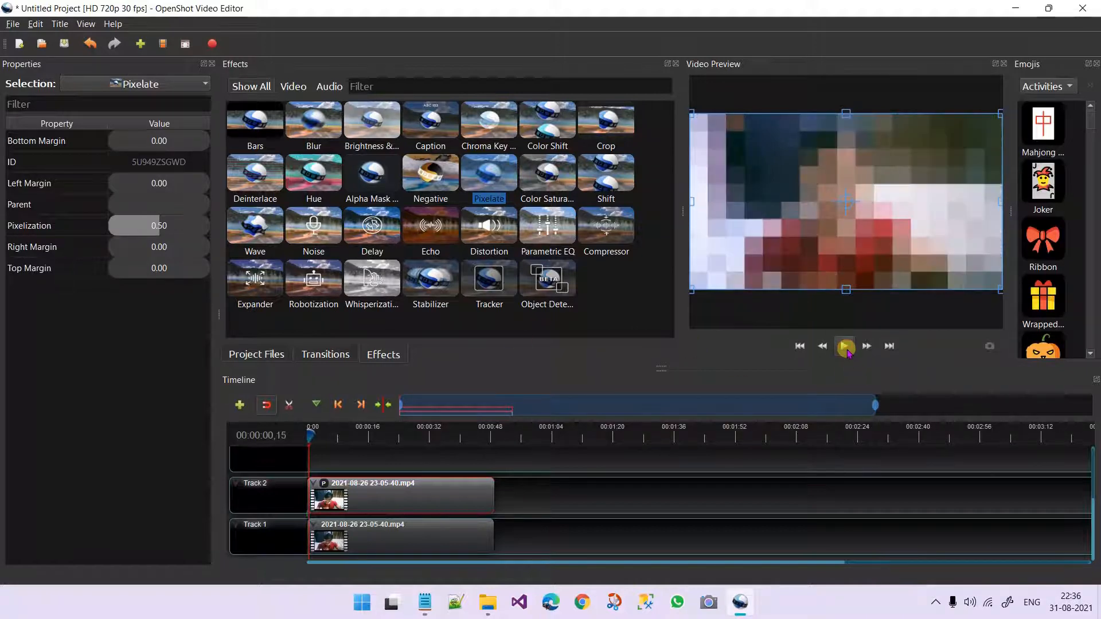
click(307, 431)
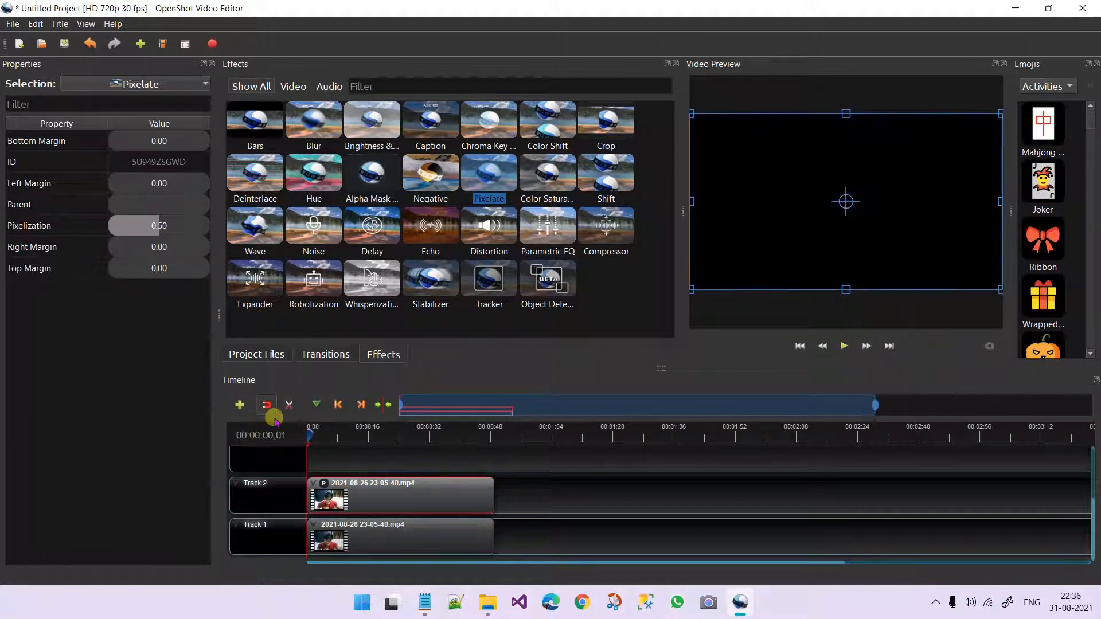
click(844, 345)
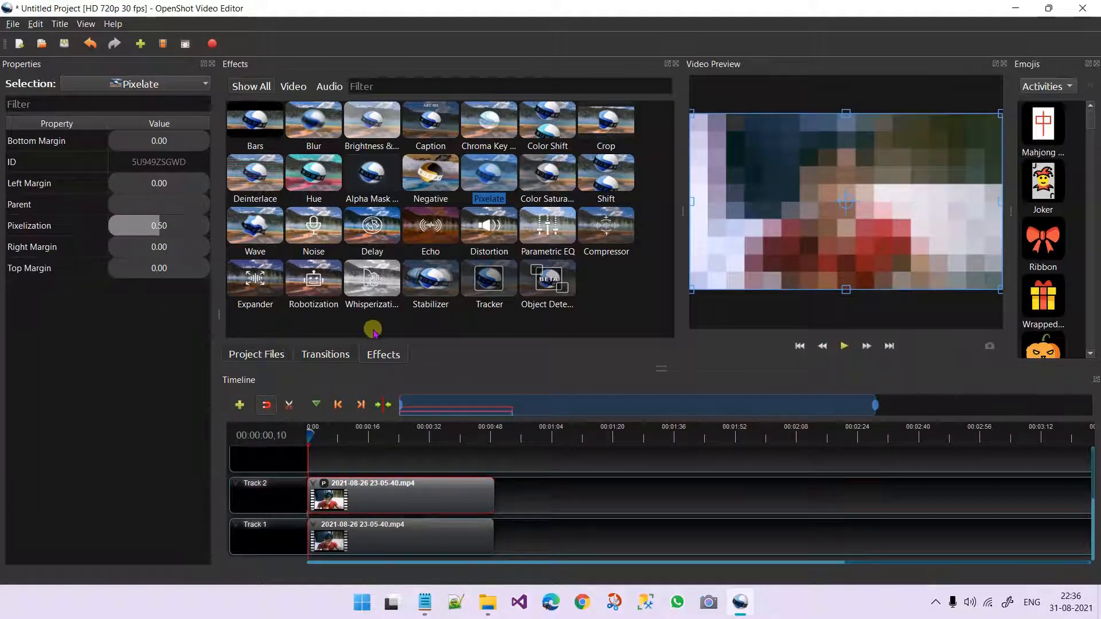
Step: Set Pixelate's Bottom Margin to 0.35, Left Margin to 0.31, Pixelization to 0.35, Right Margin to 0.40 and Top Margin to 0.17
drag(130, 140, 145, 147)
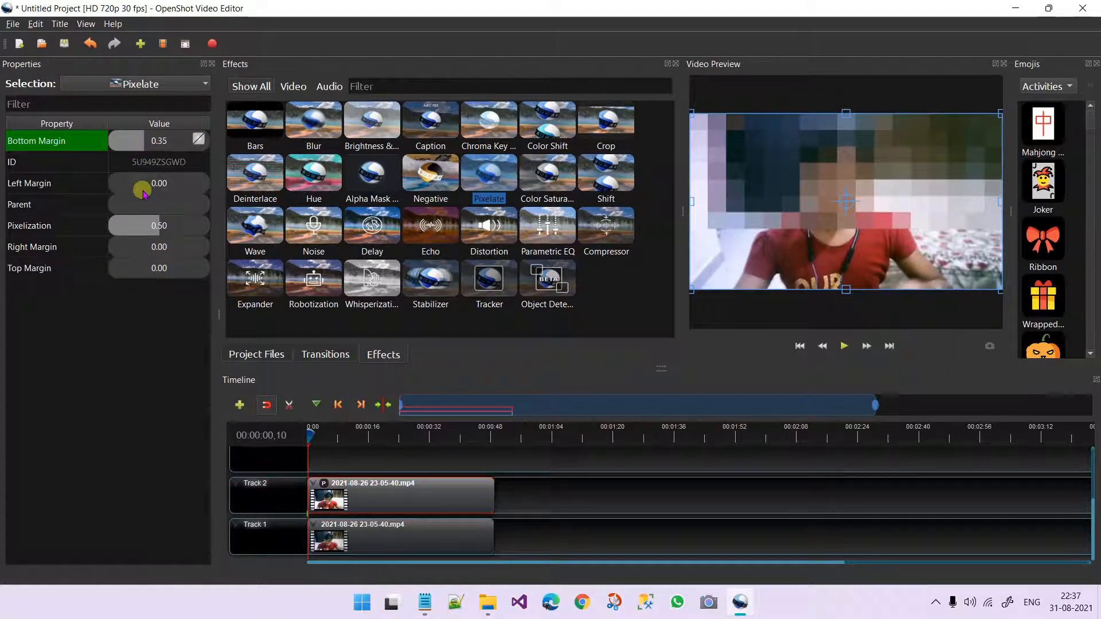
drag(130, 183, 153, 261)
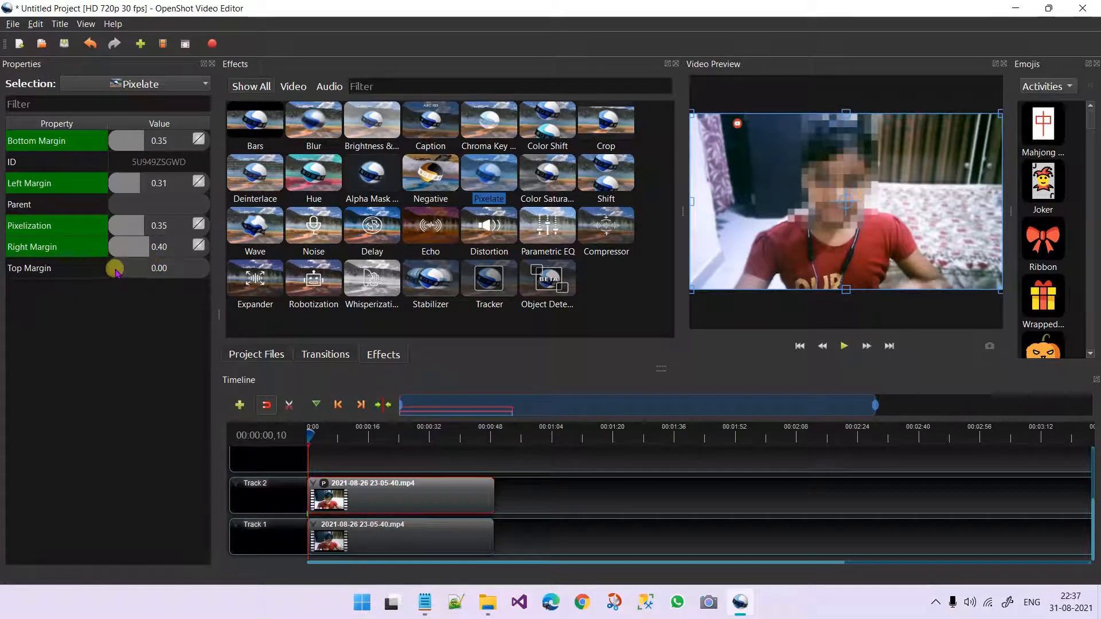
drag(115, 271, 132, 275)
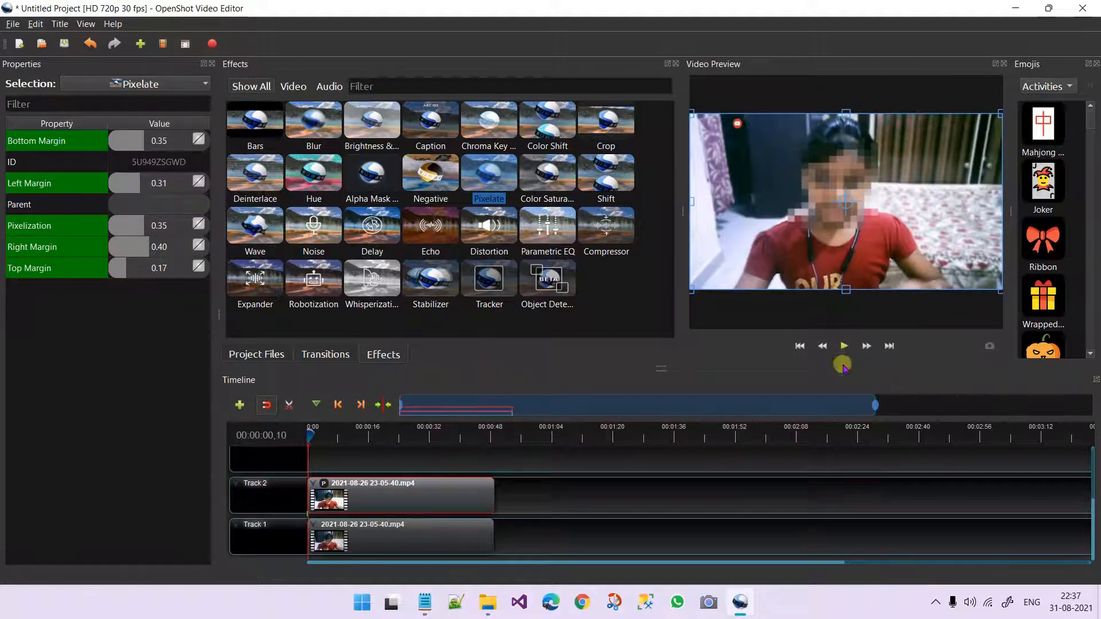
Step: Play to about 6 seconds and adjust Pixelate's Left Margin there, first to 0.40 and finally to 0.25
click(843, 346)
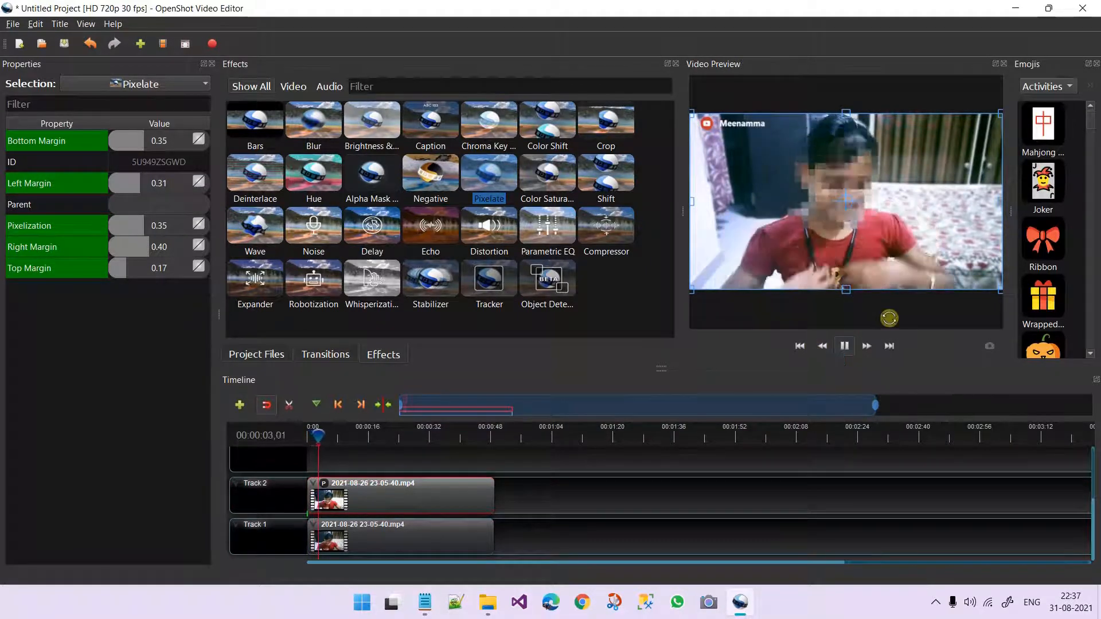
click(848, 349)
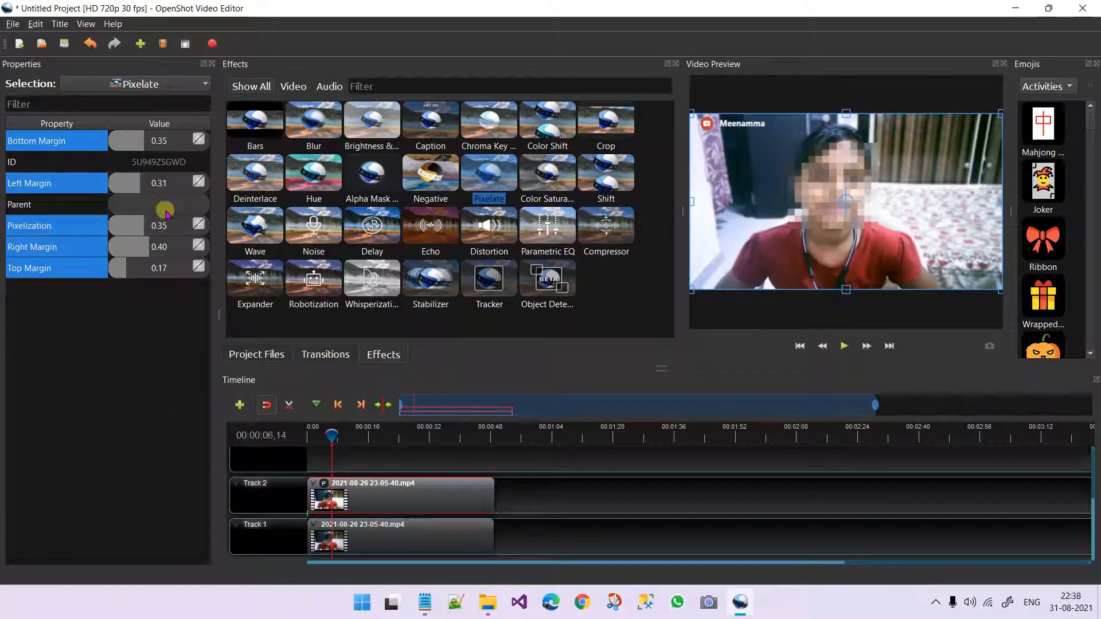
mouse_move(138, 187)
mouse_down()
mouse_move(161, 206)
mouse_move(148, 183)
mouse_up()
click(844, 346)
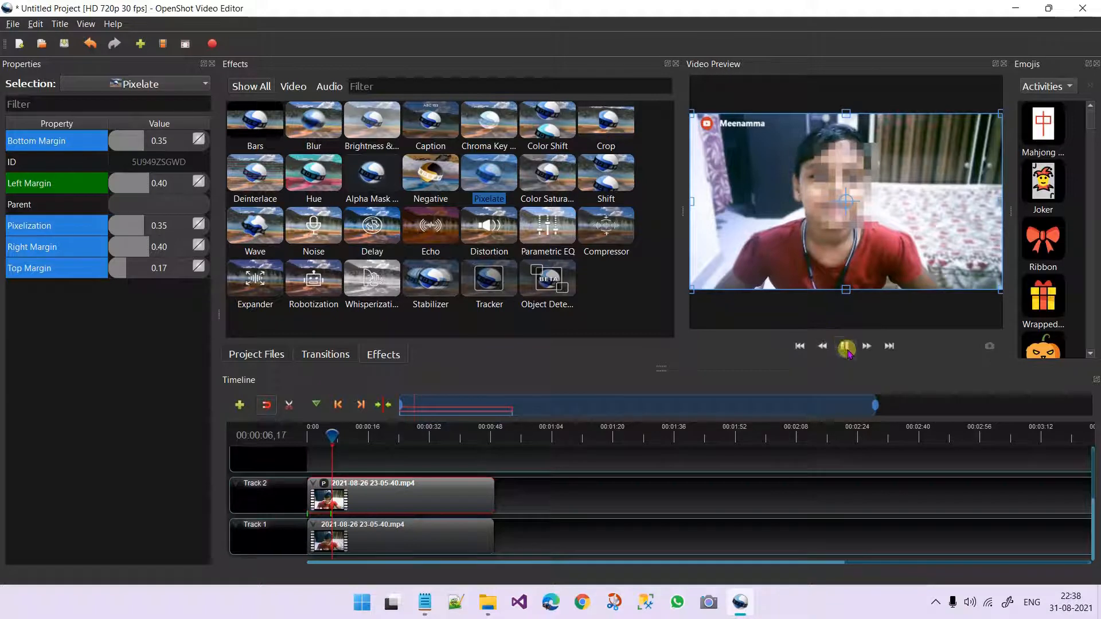
click(154, 184)
mouse_move(154, 185)
mouse_down()
mouse_move(164, 187)
mouse_move(135, 189)
mouse_up()
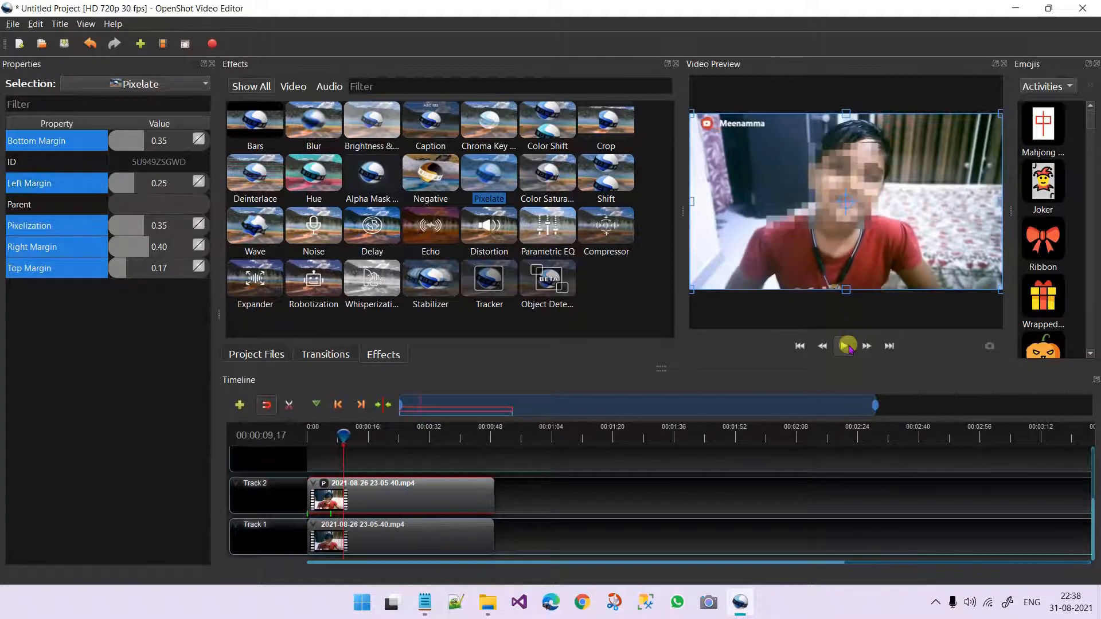
Step: Play the timeline from the start to about 17 seconds to check how the pixelated area follows the face
click(844, 345)
click(319, 436)
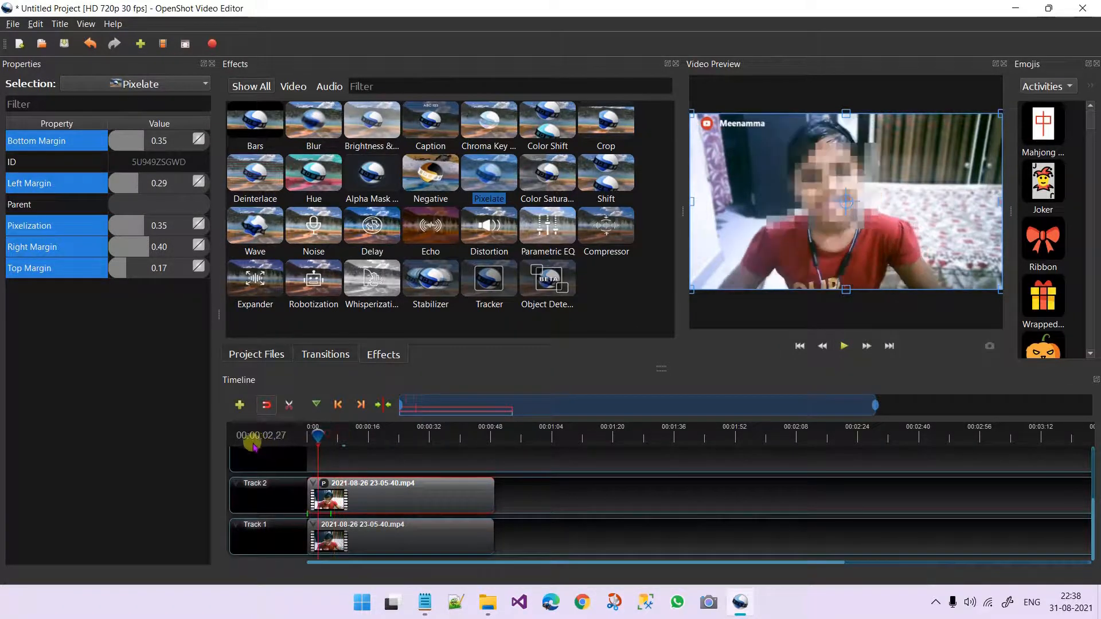
click(308, 437)
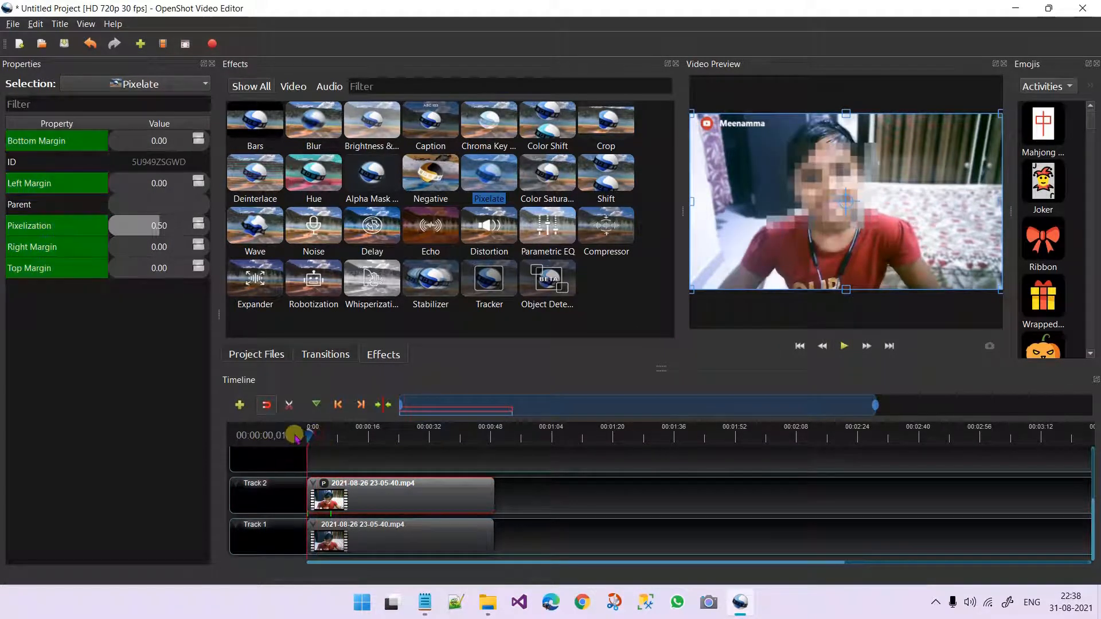
click(844, 345)
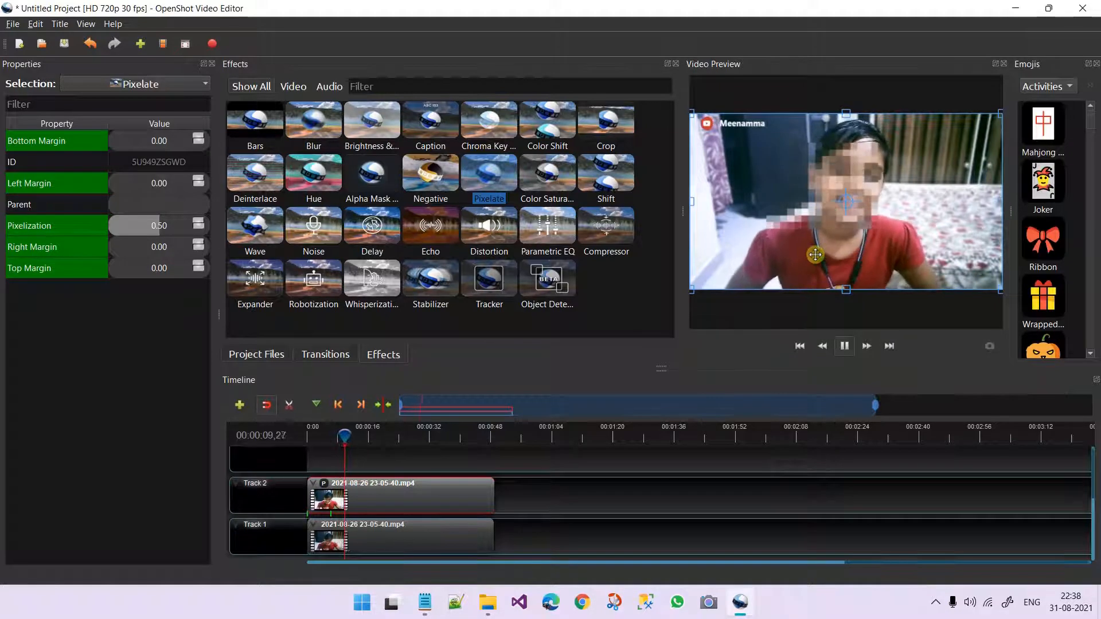
click(845, 346)
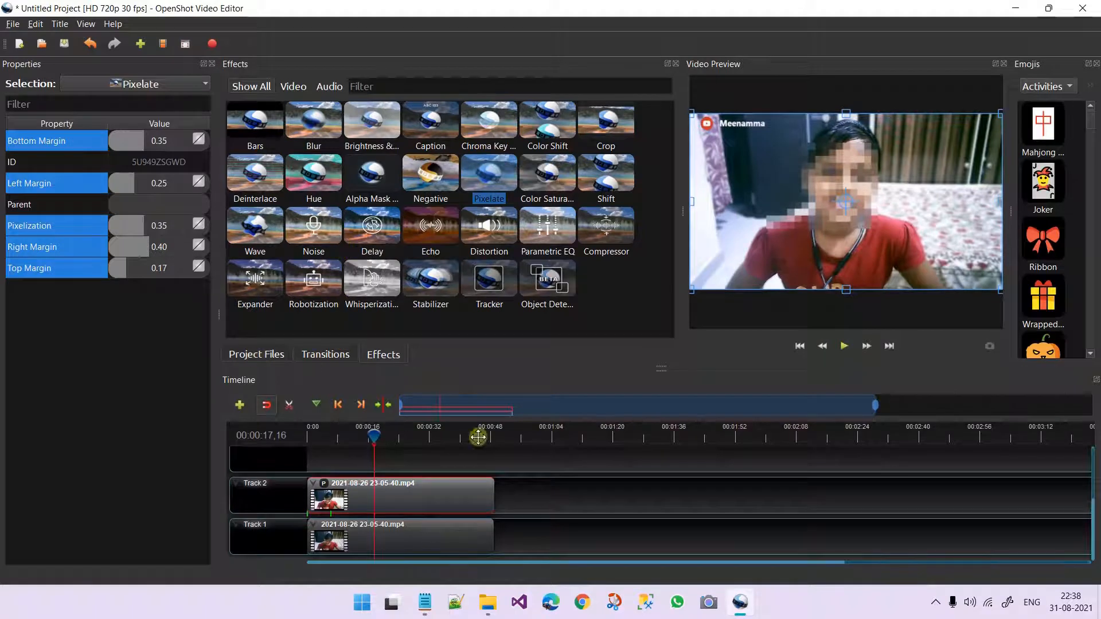
Step: Remove the Pixelate effect from the Track 2 clip and return the playhead to the first second of the timeline
right_click(327, 487)
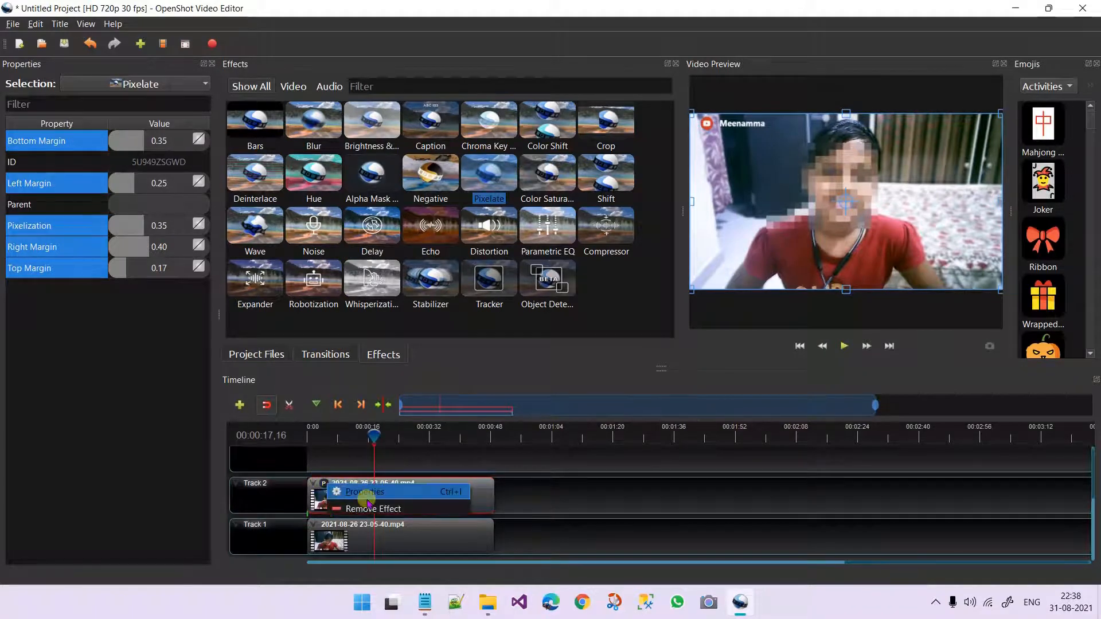
click(369, 507)
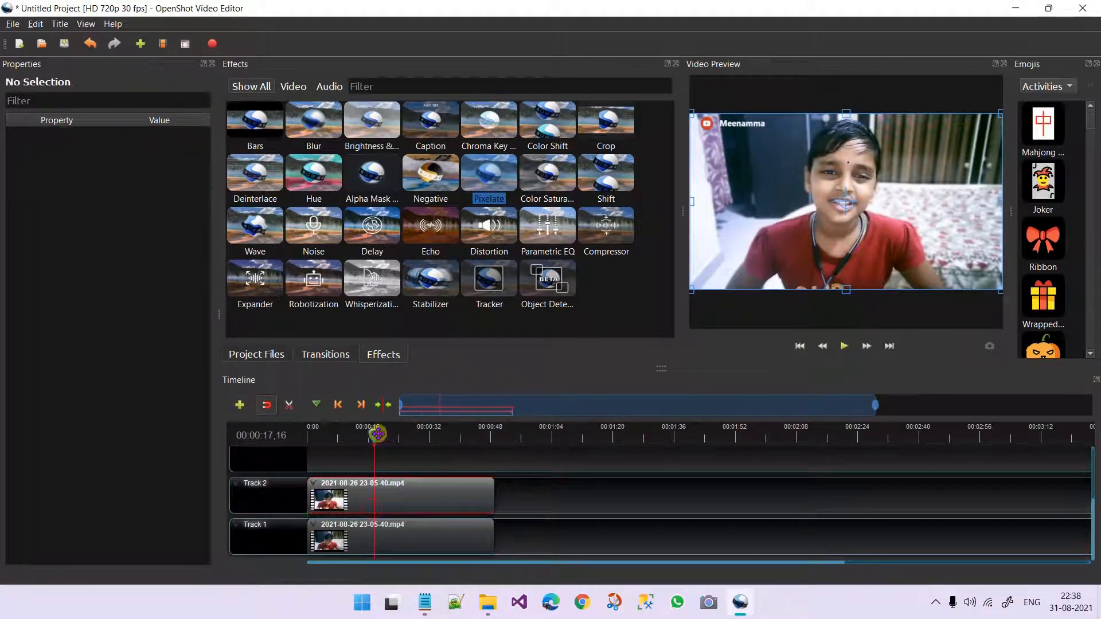
drag(371, 435, 310, 435)
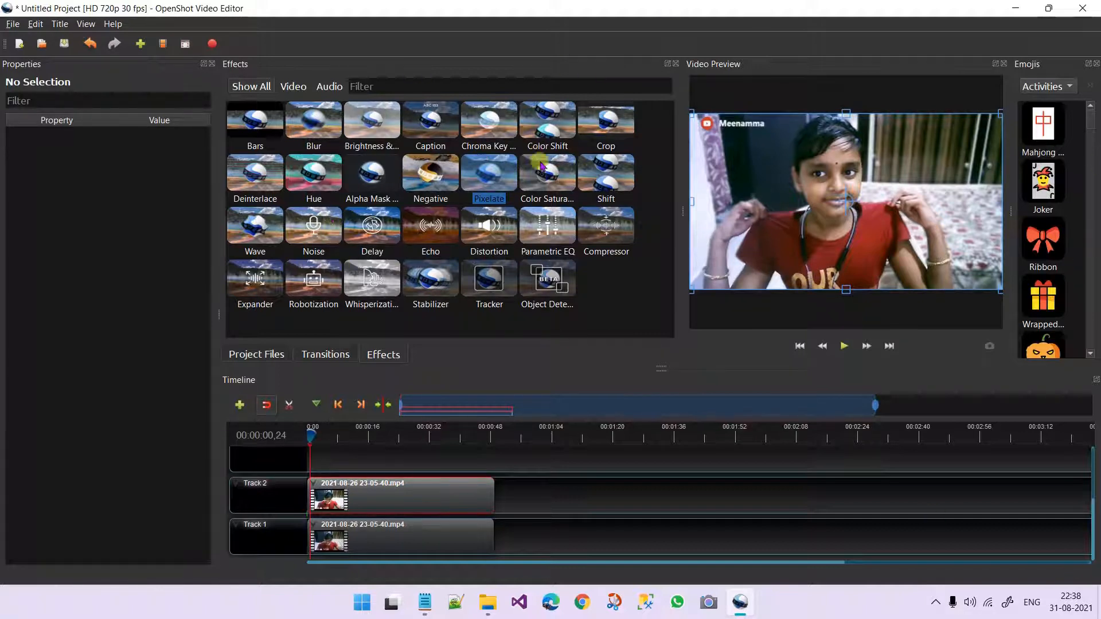
Step: Apply the Color Saturation effect to the Track 2 clip and set its Saturation to 2.27
drag(553, 174, 324, 488)
click(324, 485)
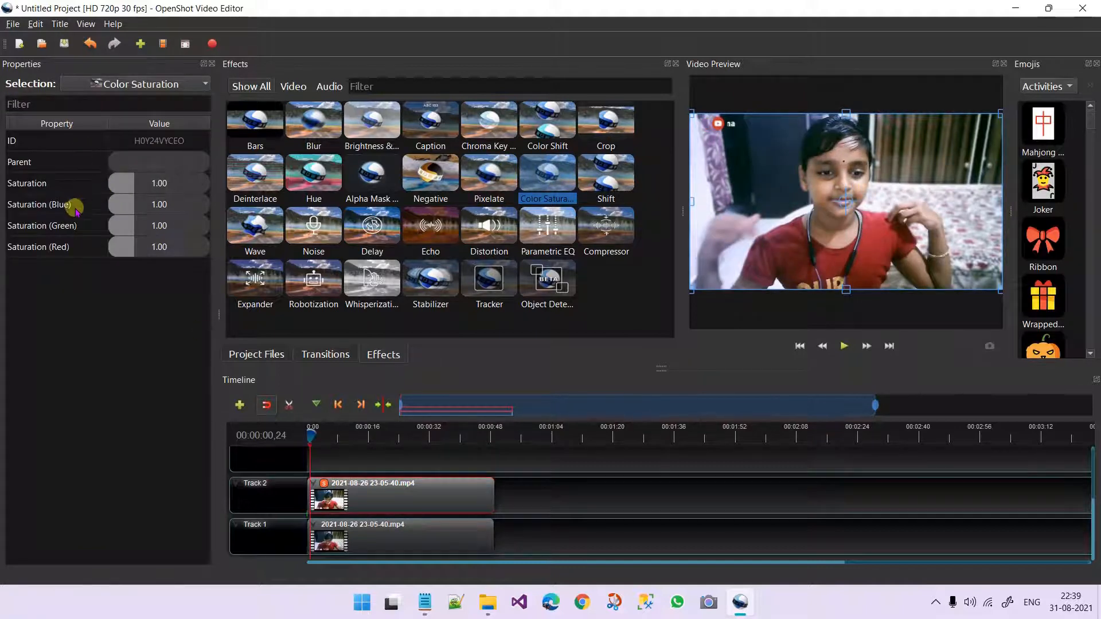
drag(128, 179, 170, 191)
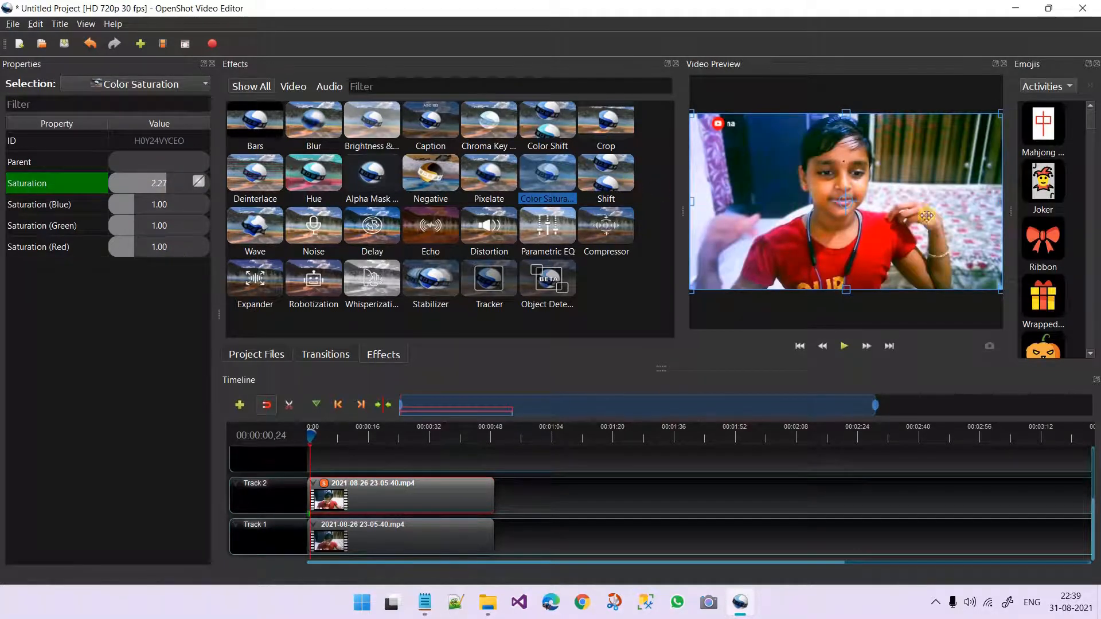
Step: Set the Color Saturation effect's Saturation (Blue) to 0.85, Saturation (Green) to 0.92 and Saturation (Red) to 1.48
click(133, 204)
drag(133, 203, 146, 246)
click(131, 226)
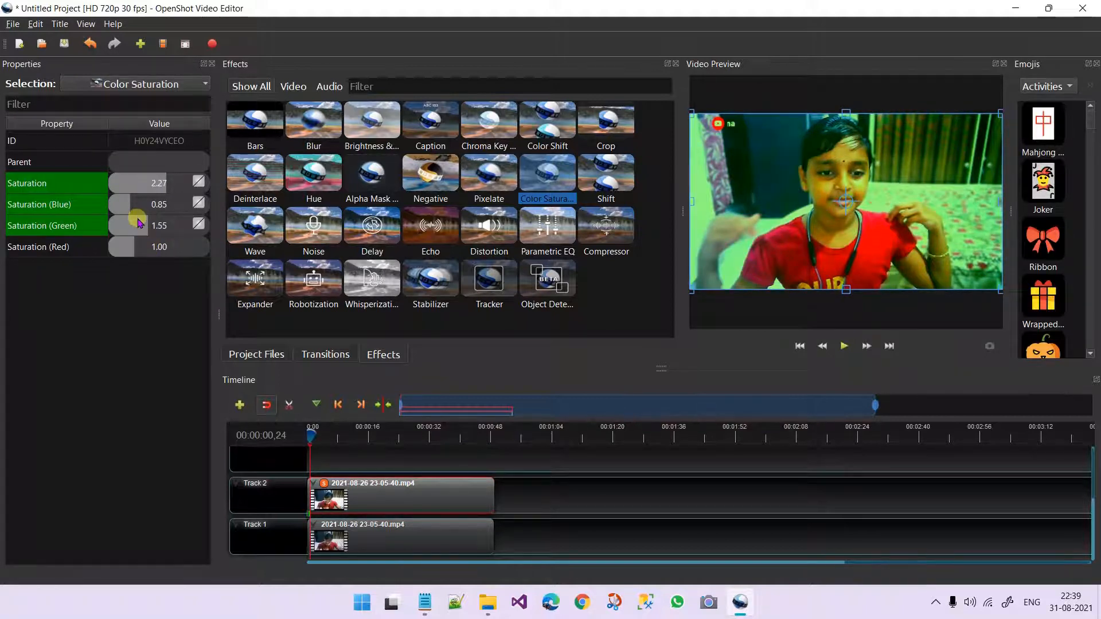
click(130, 227)
click(133, 227)
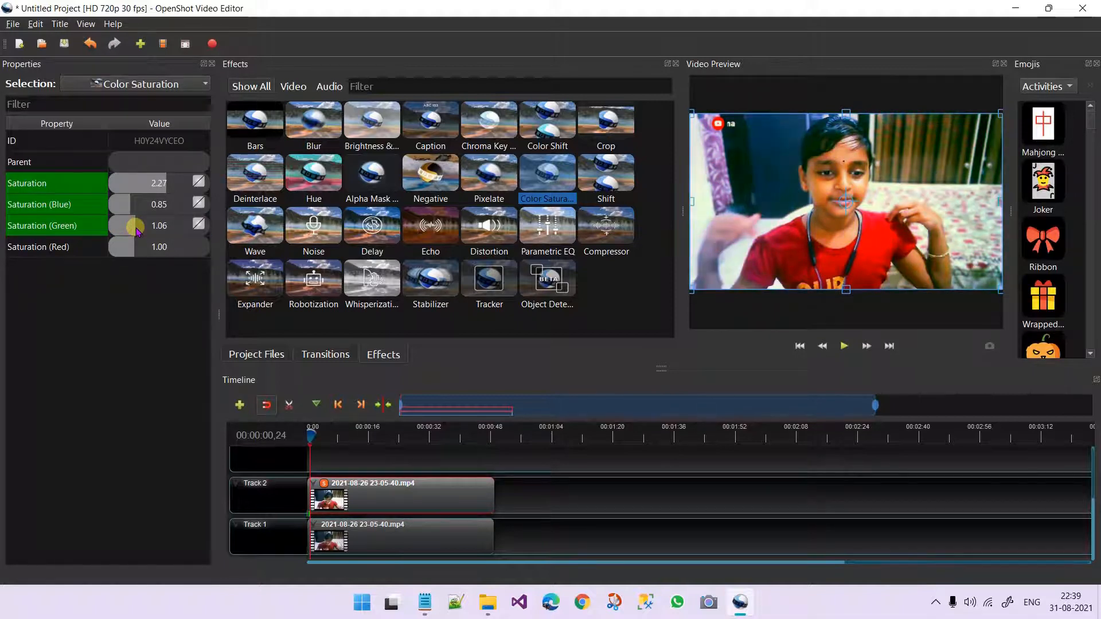
drag(136, 230, 152, 255)
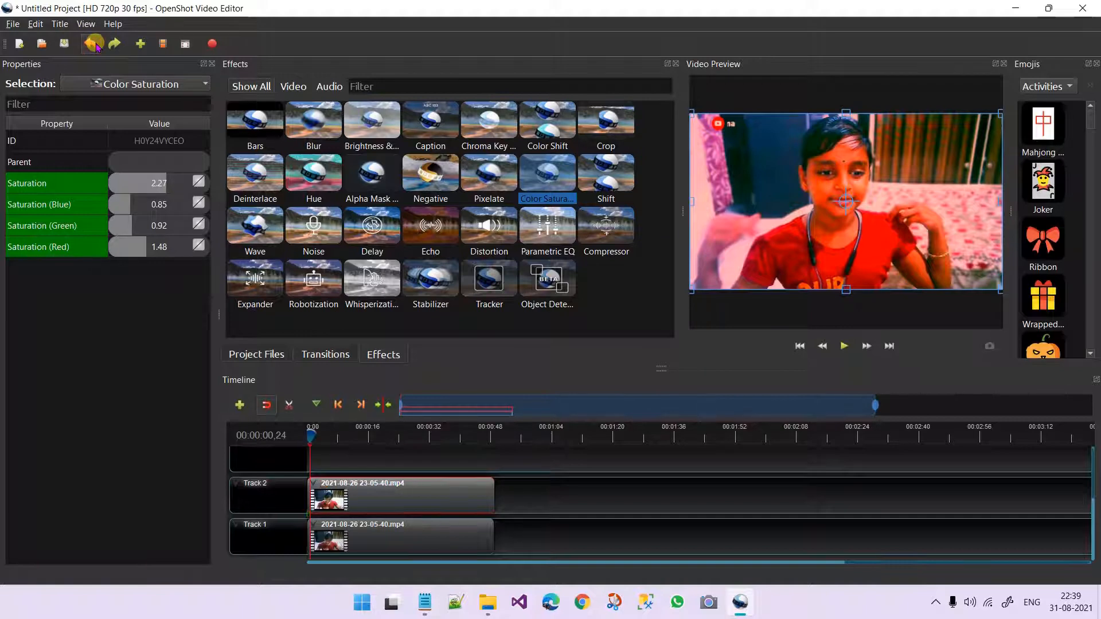
Step: Undo back past the Color Saturation effect and remove the Pixelate effect from the Track 2 clip
click(96, 45)
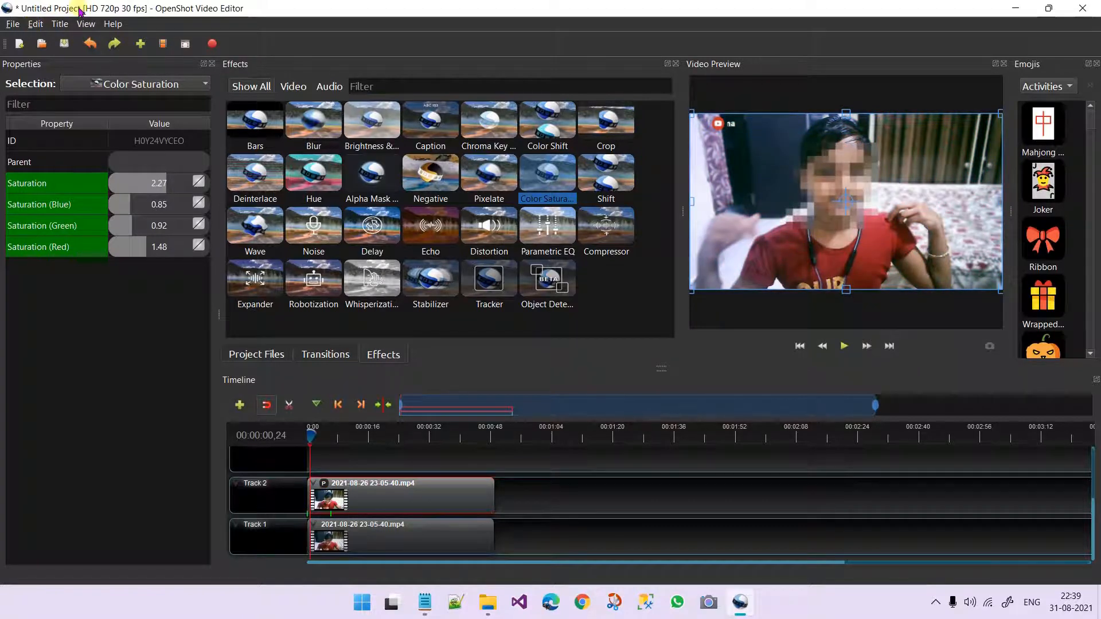
click(163, 183)
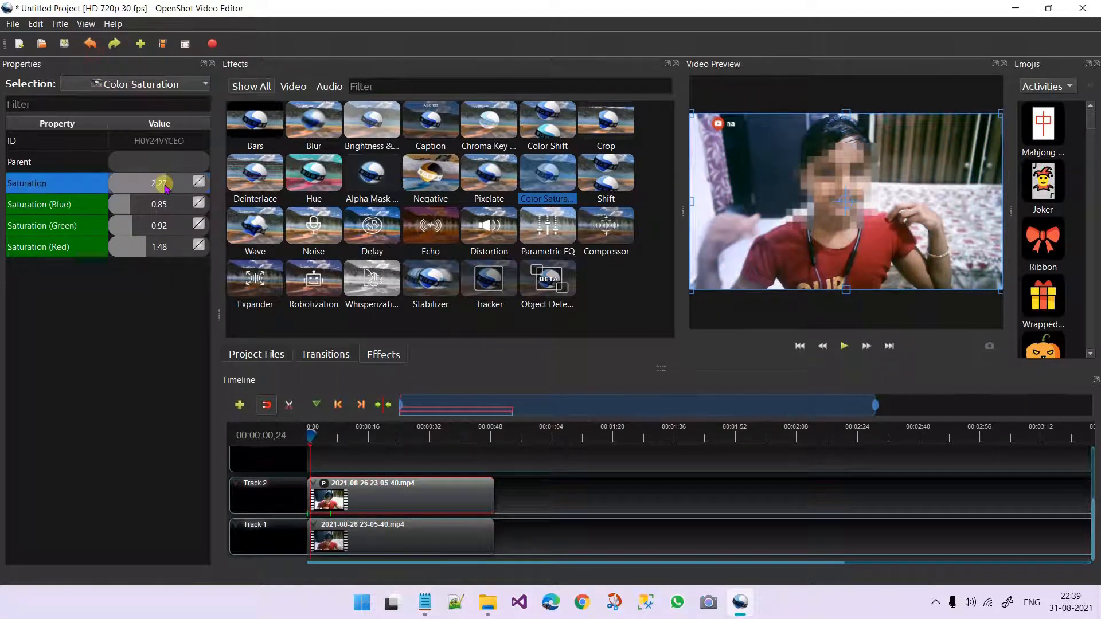
right_click(325, 486)
click(372, 508)
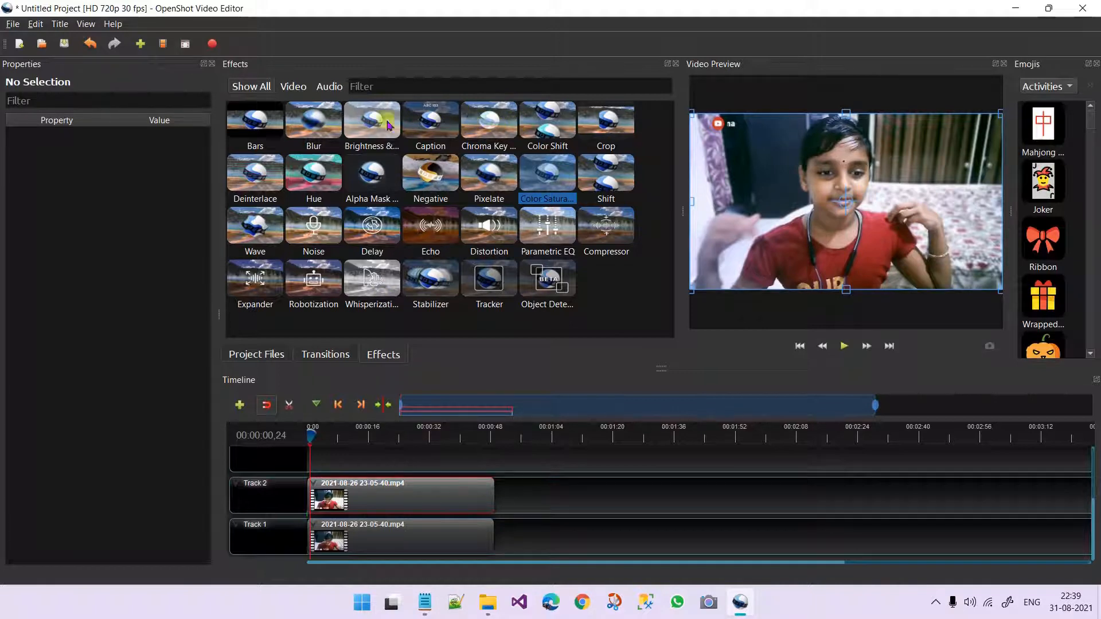
Step: Apply the Brightness & Contrast effect to the Track 2 clip and set its Brightness to 0.31 and Contrast to 48.31
drag(369, 124, 323, 502)
right_click(325, 485)
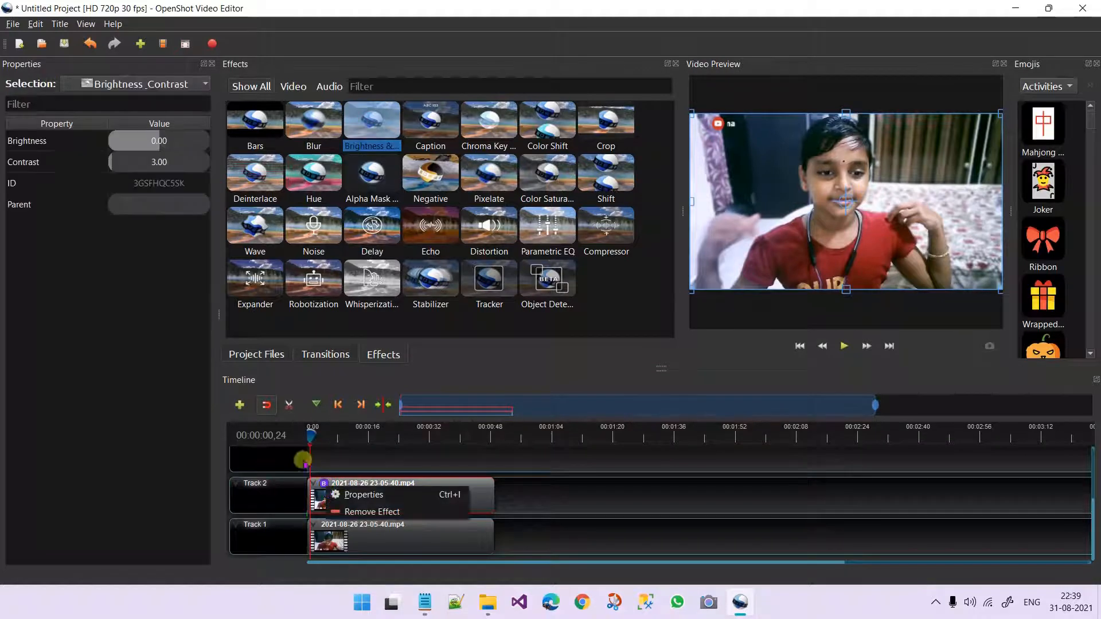
click(123, 246)
drag(152, 138, 163, 265)
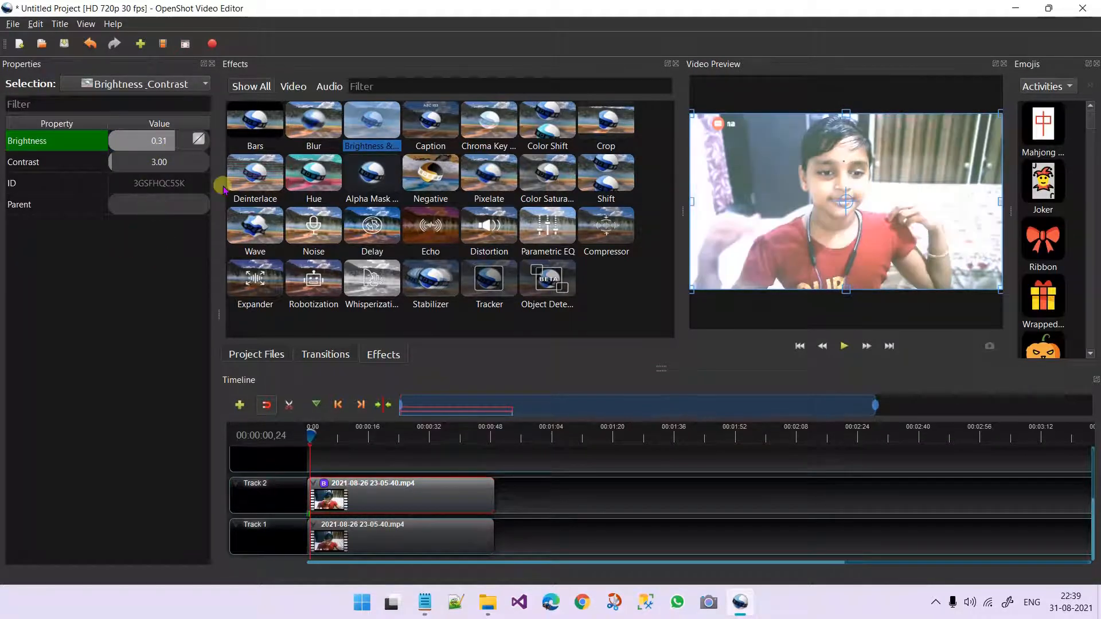
click(160, 143)
drag(136, 169, 152, 167)
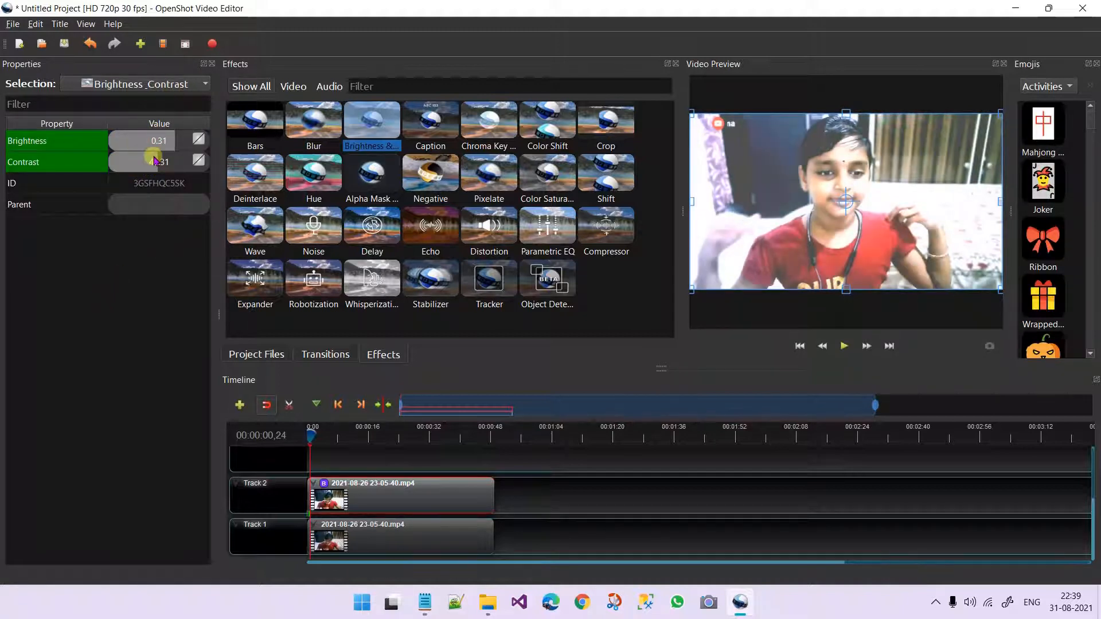
Step: Set the effect's Brightness to -0.18 and remove the Brightness & Contrast effect from the Track 2 clip
click(156, 140)
double_click(156, 140)
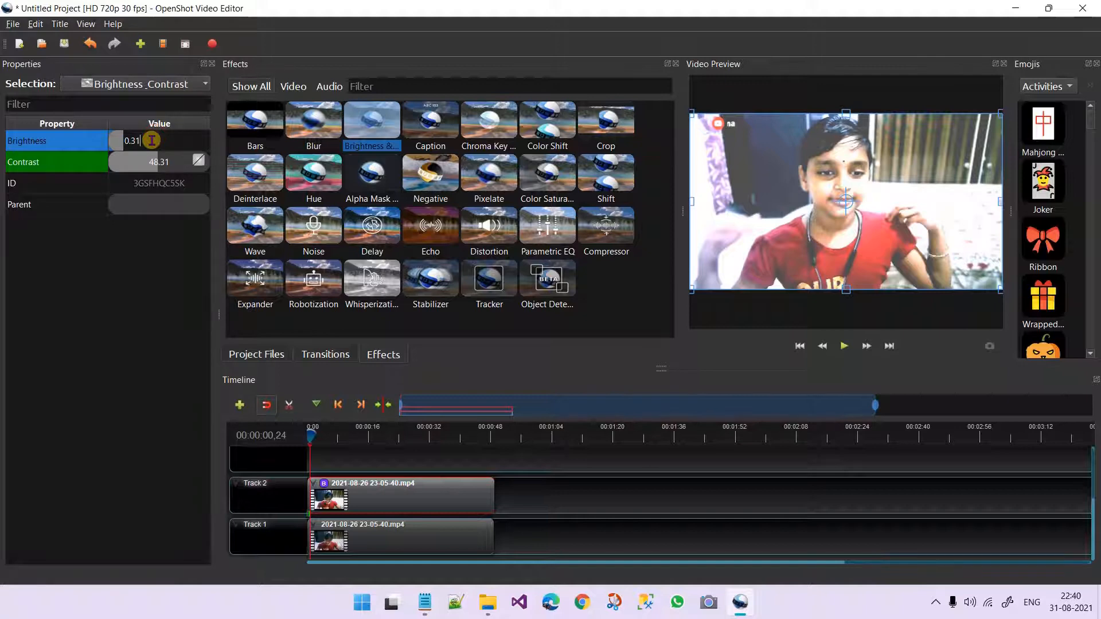
click(130, 248)
drag(163, 142, 150, 142)
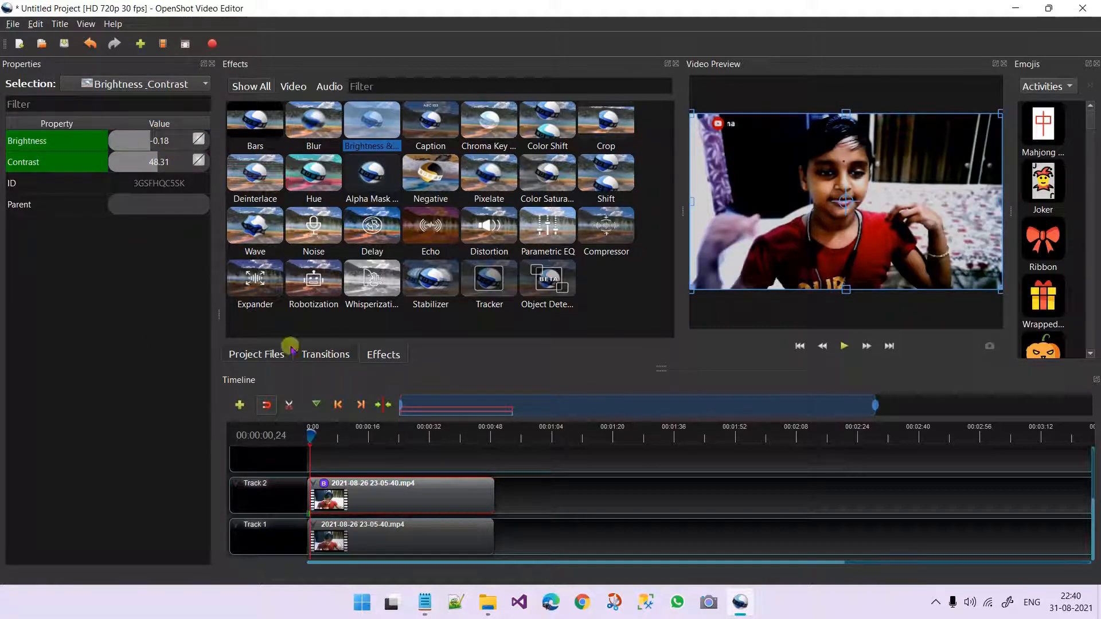
right_click(325, 487)
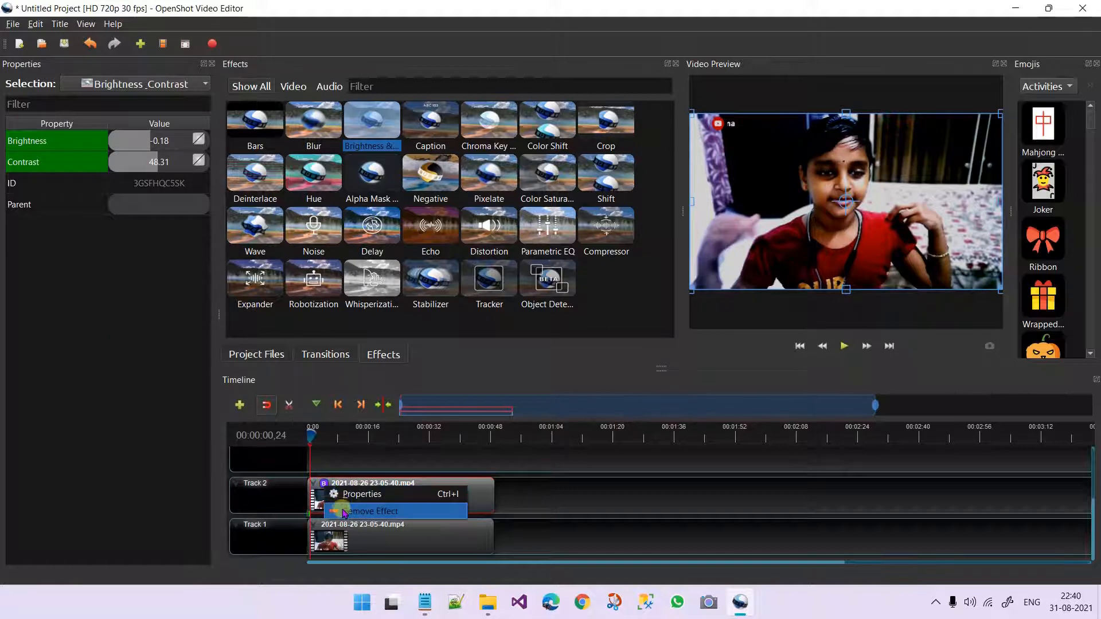
click(368, 511)
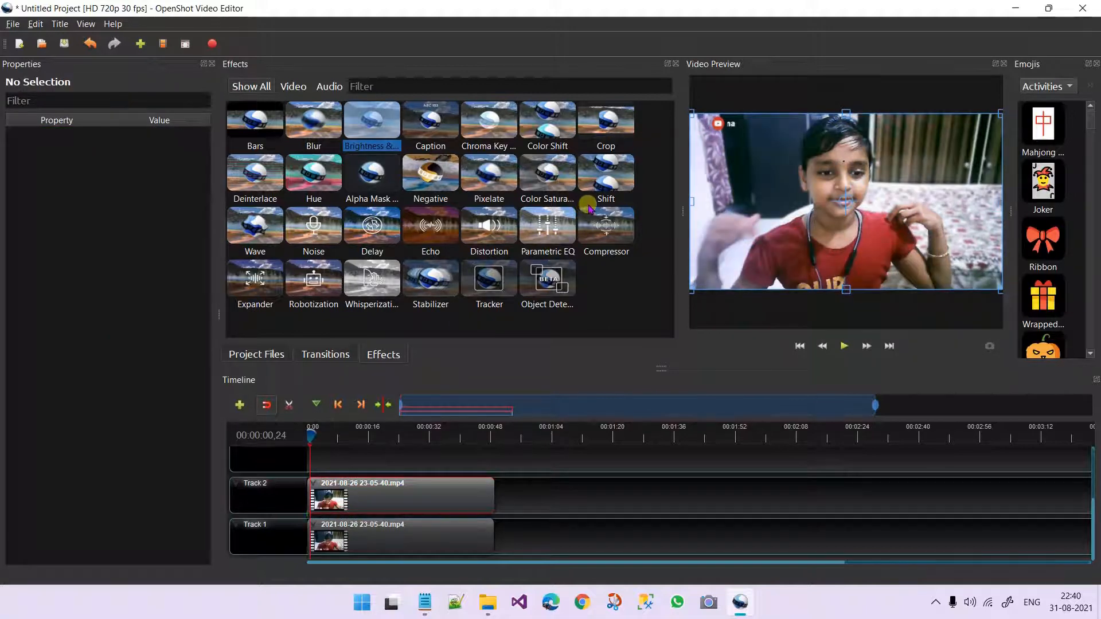
Step: Apply the Shift effect to the Track 2 clip and set its X Shift to 0.24
drag(614, 180, 324, 484)
click(325, 483)
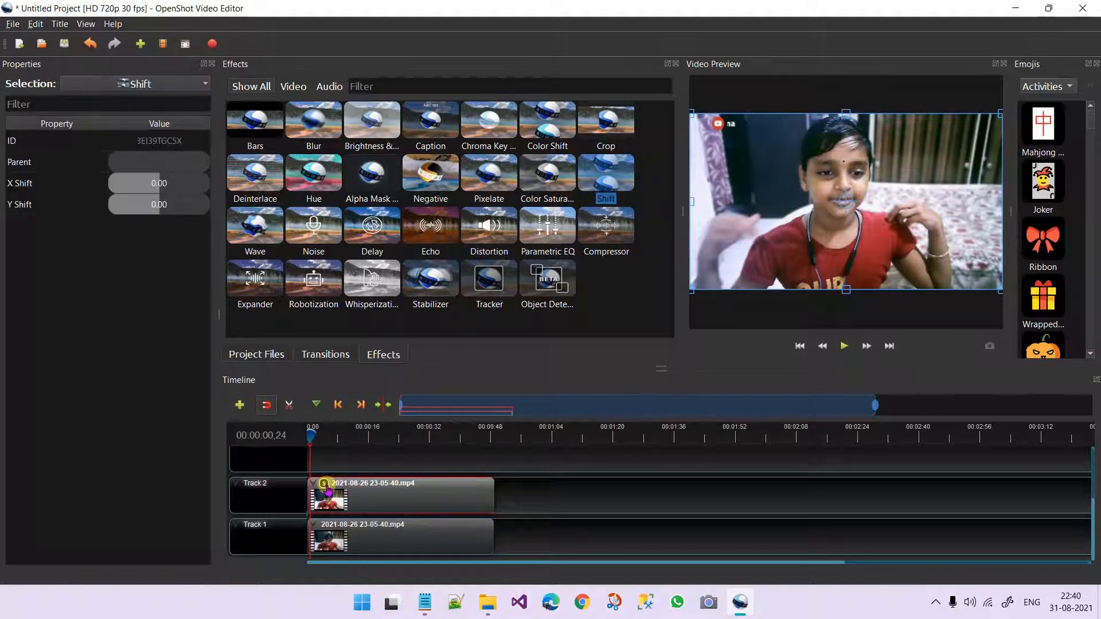
click(137, 164)
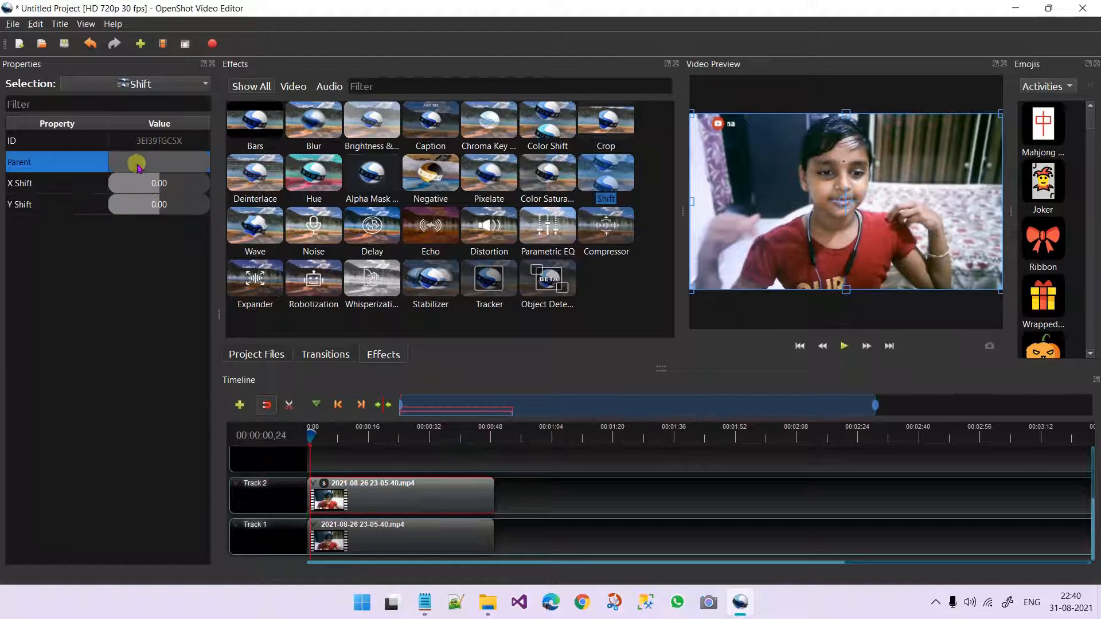
click(148, 164)
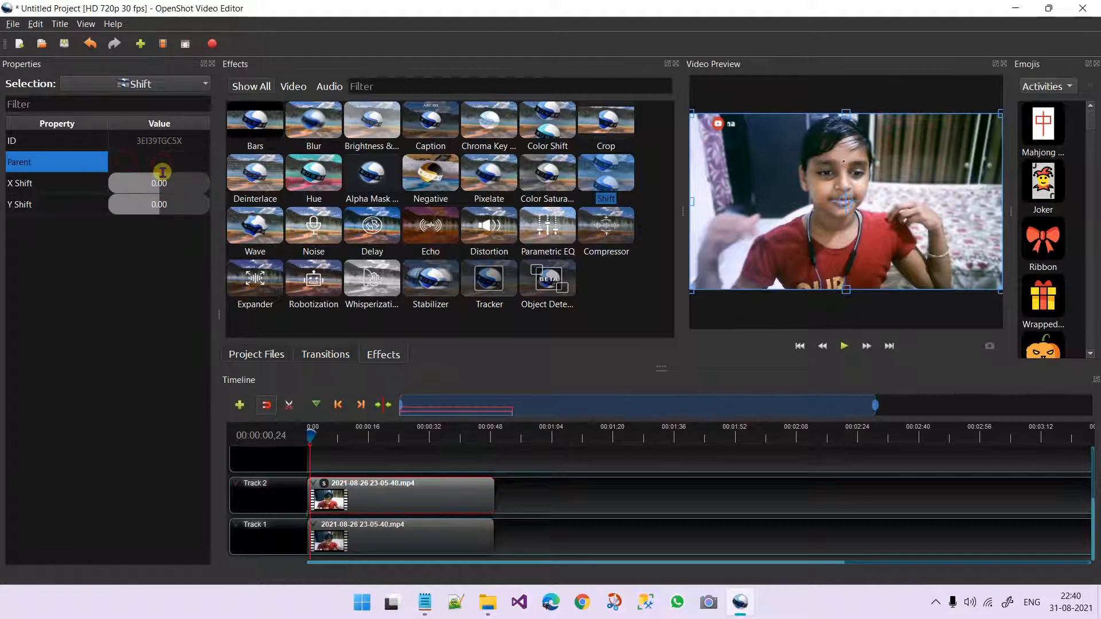
click(161, 184)
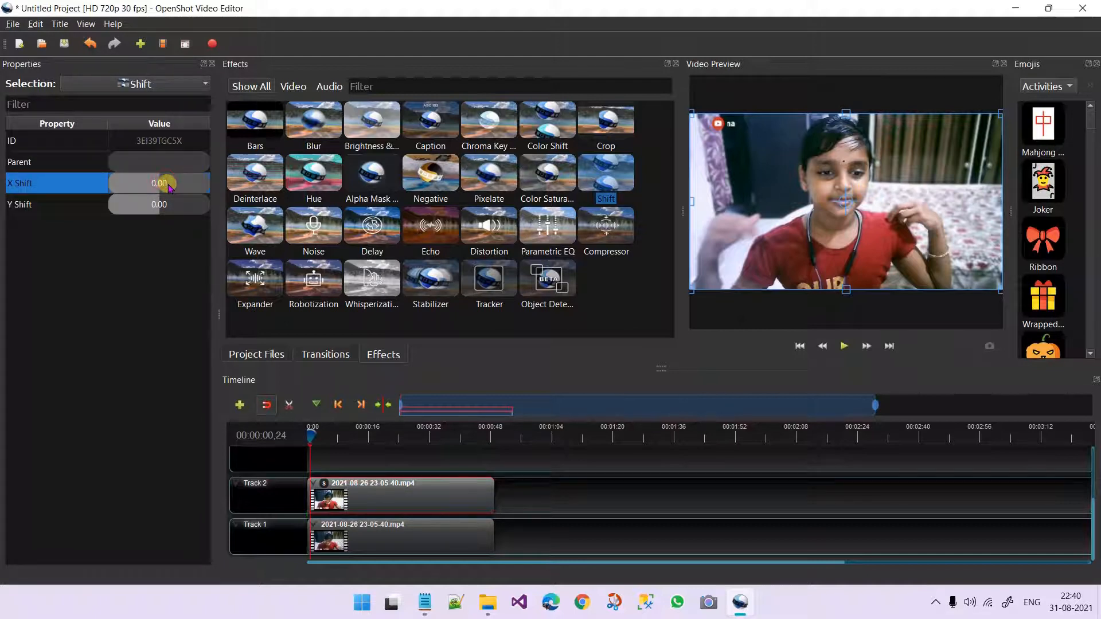
click(170, 185)
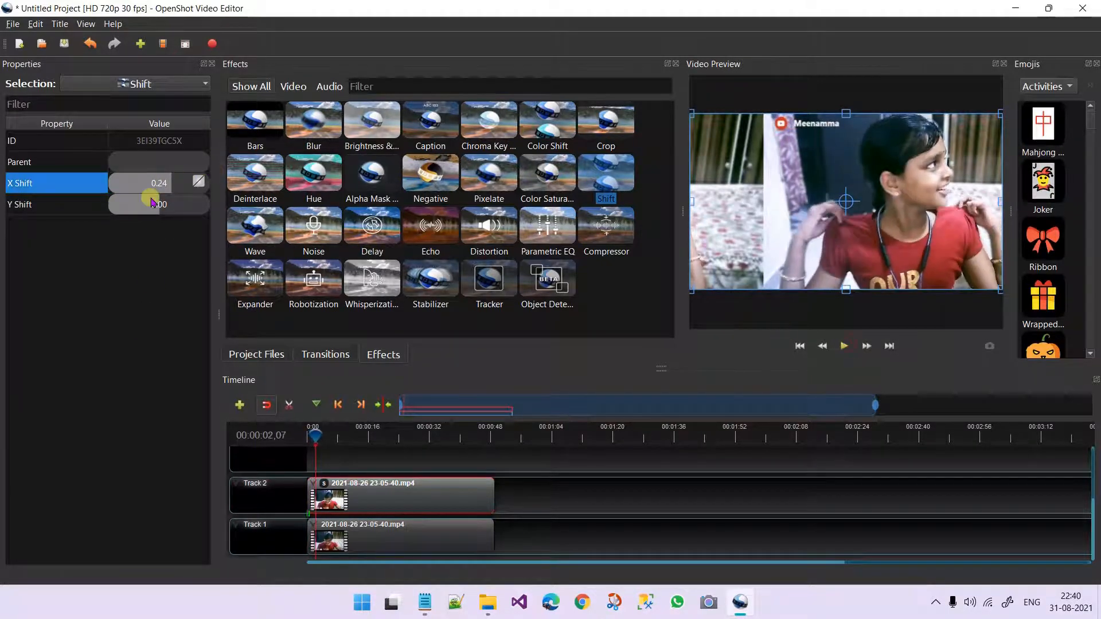
Step: Set the Shift effect's X Shift to 0.51 and briefly play the shifted clip in the preview
click(174, 185)
drag(176, 187, 188, 189)
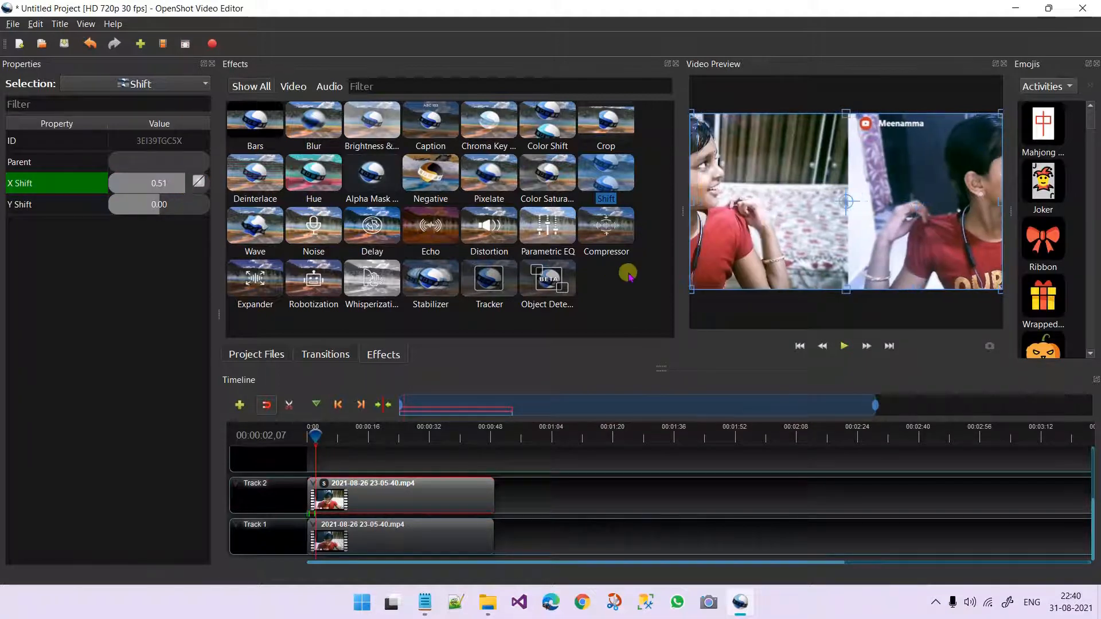
click(843, 346)
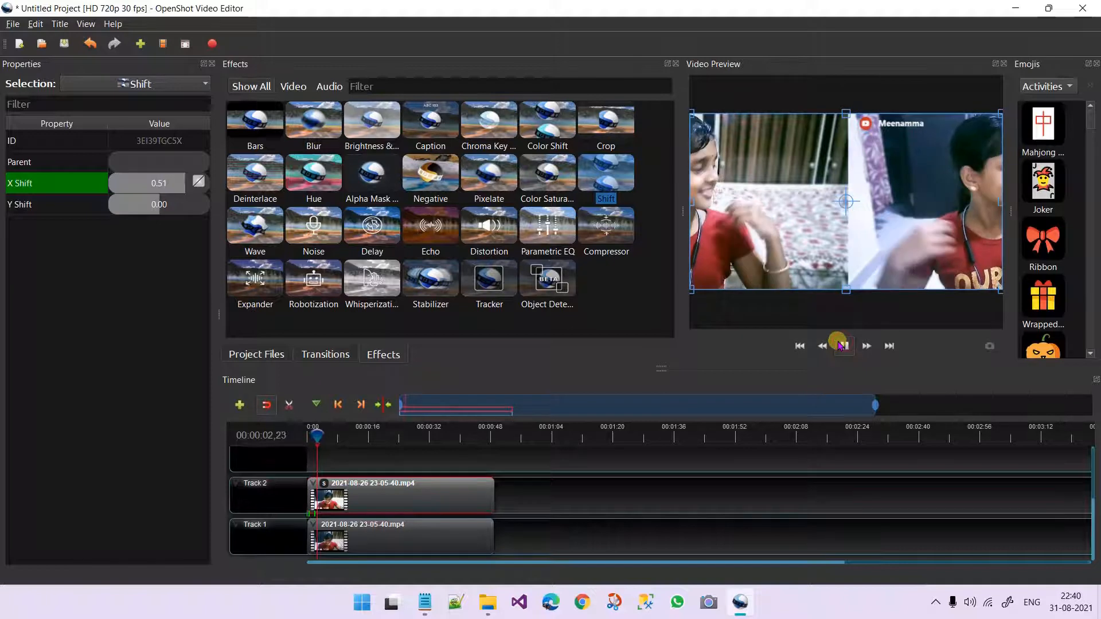
click(843, 345)
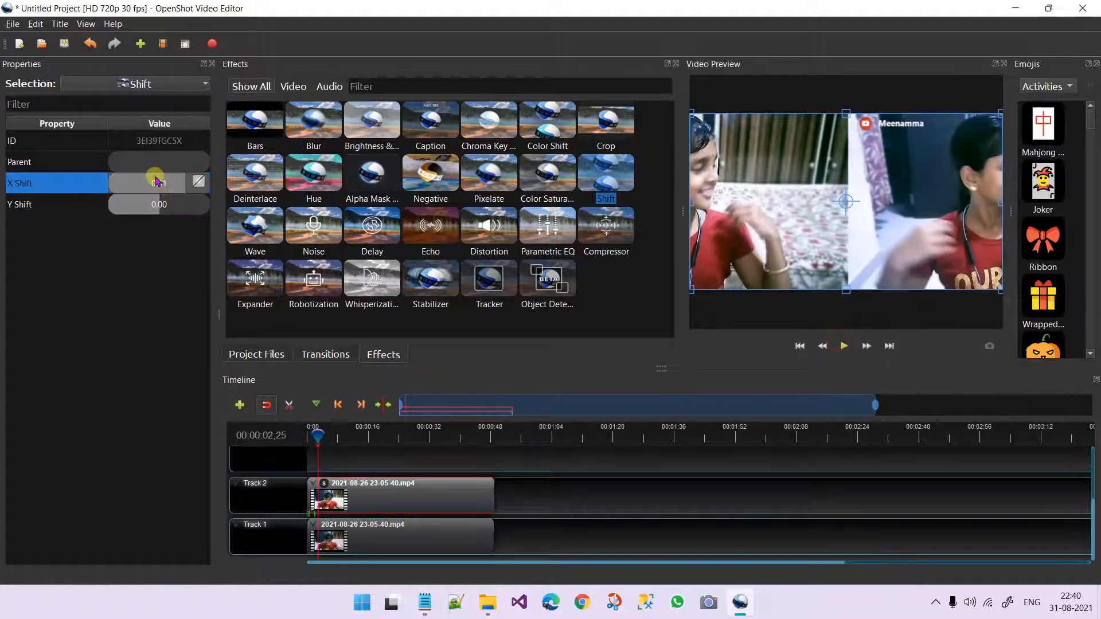
Step: Set the Shift effect's X Shift to 0.04 and remove the effect from the Track 2 clip
drag(188, 184, 162, 195)
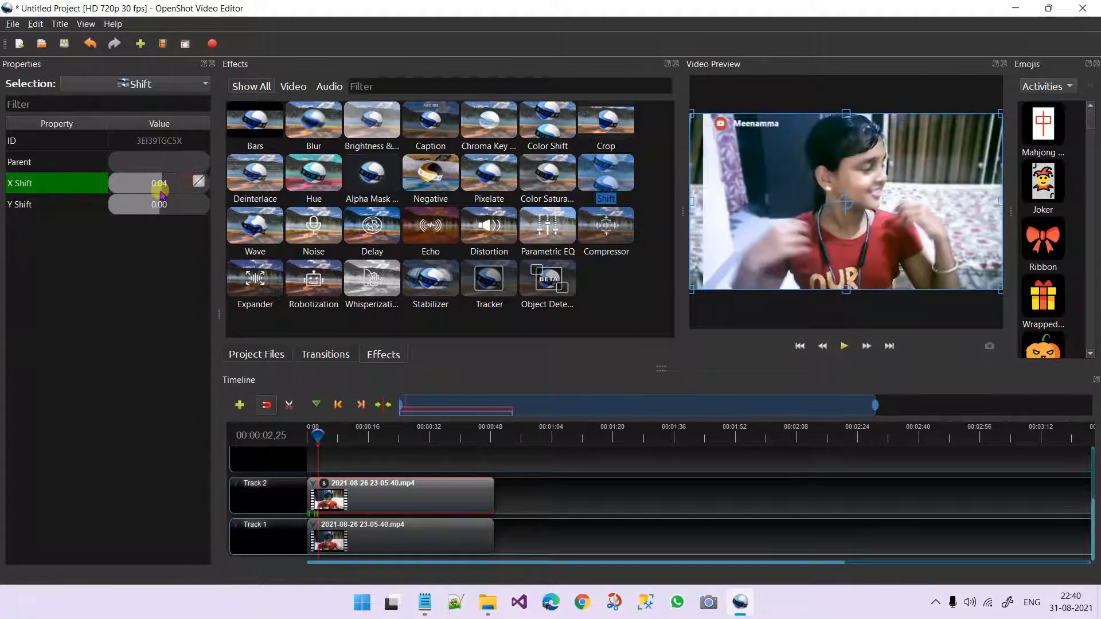
right_click(324, 483)
click(355, 504)
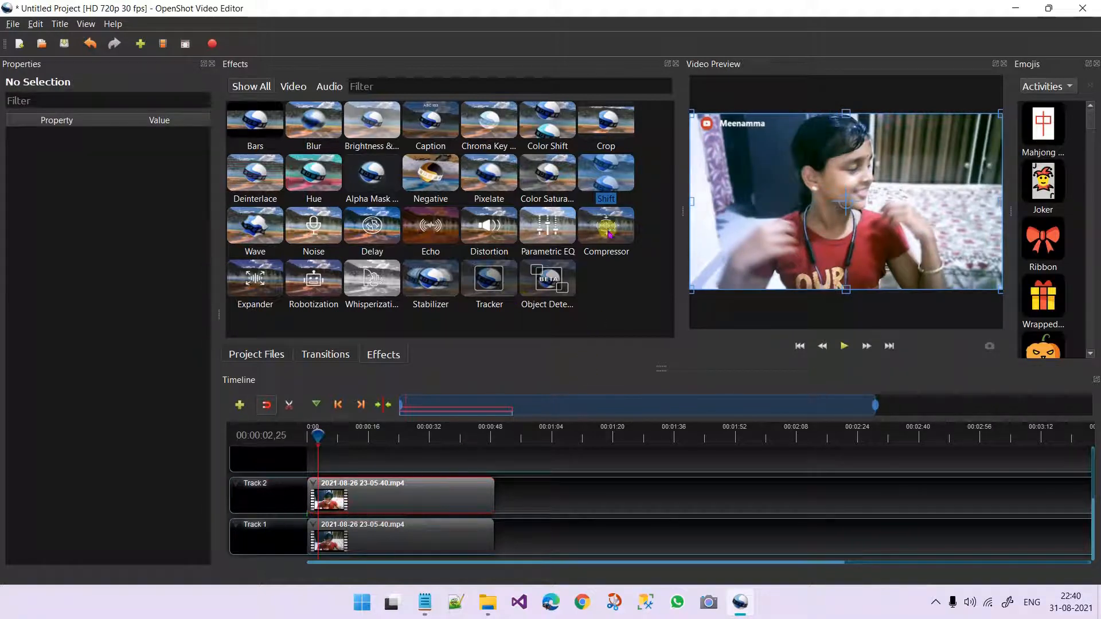
Step: Apply the Crop effect to the Track 2 clip and set its Left Size to 0.25
click(622, 127)
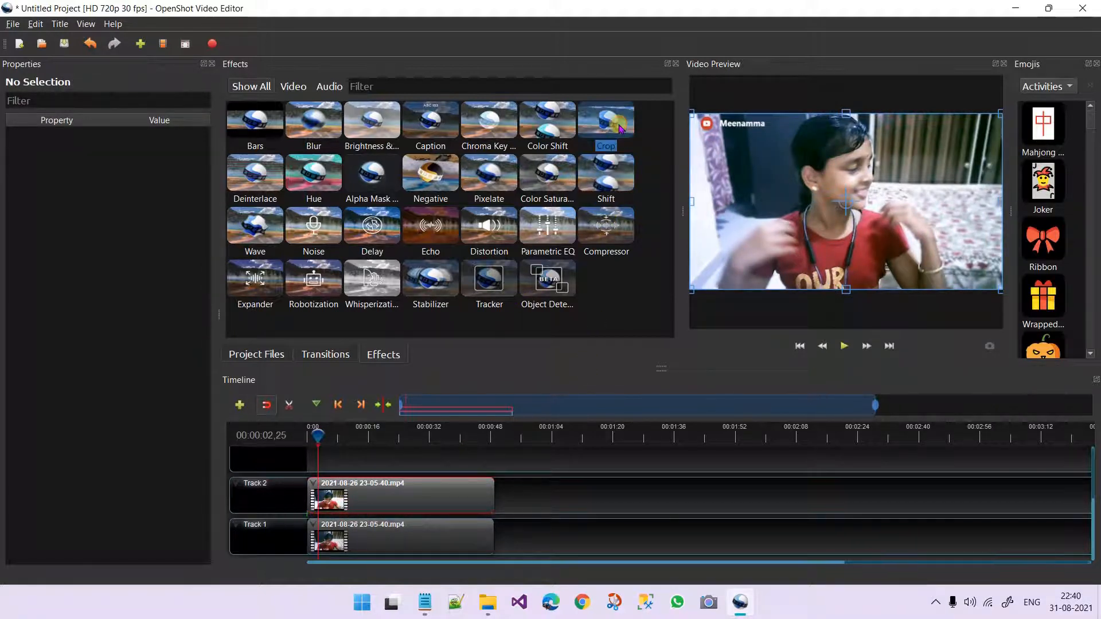
drag(620, 127, 329, 489)
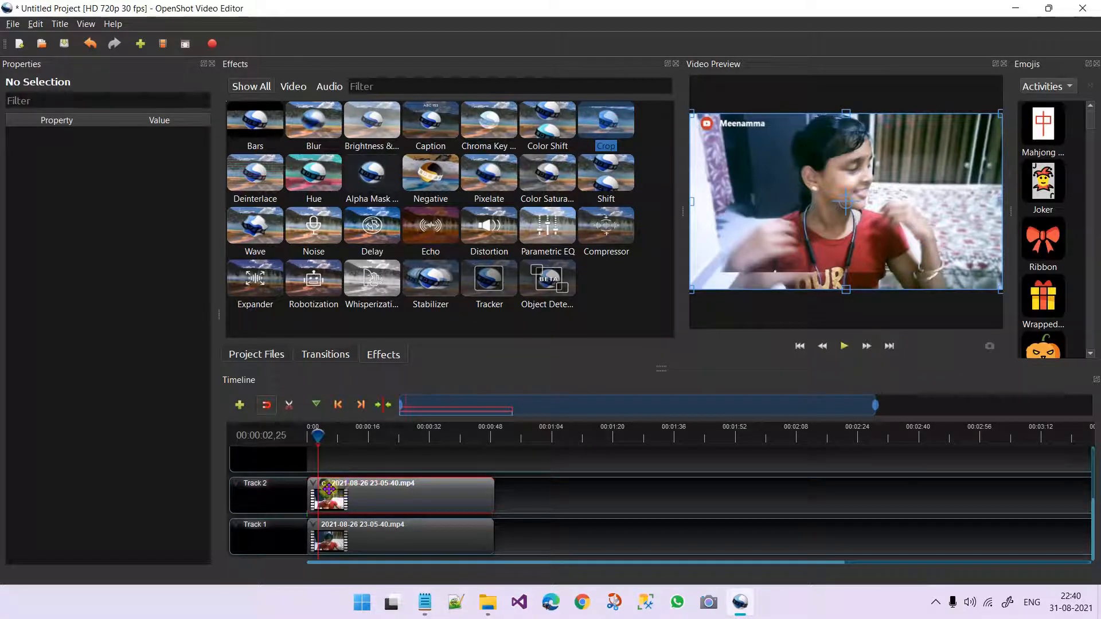
click(327, 485)
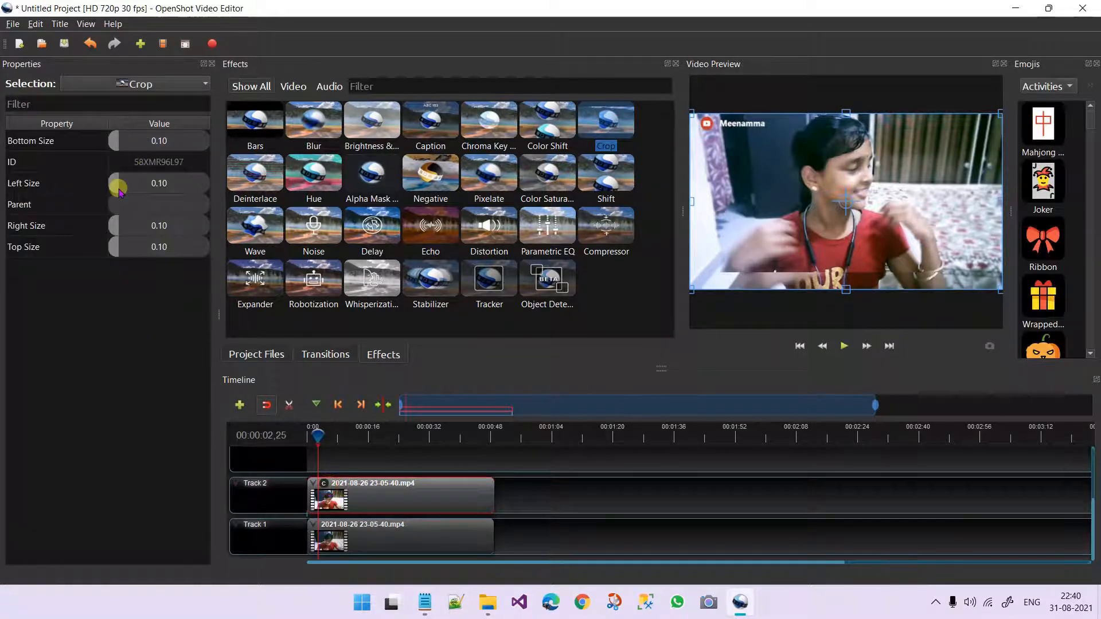
drag(119, 189, 135, 193)
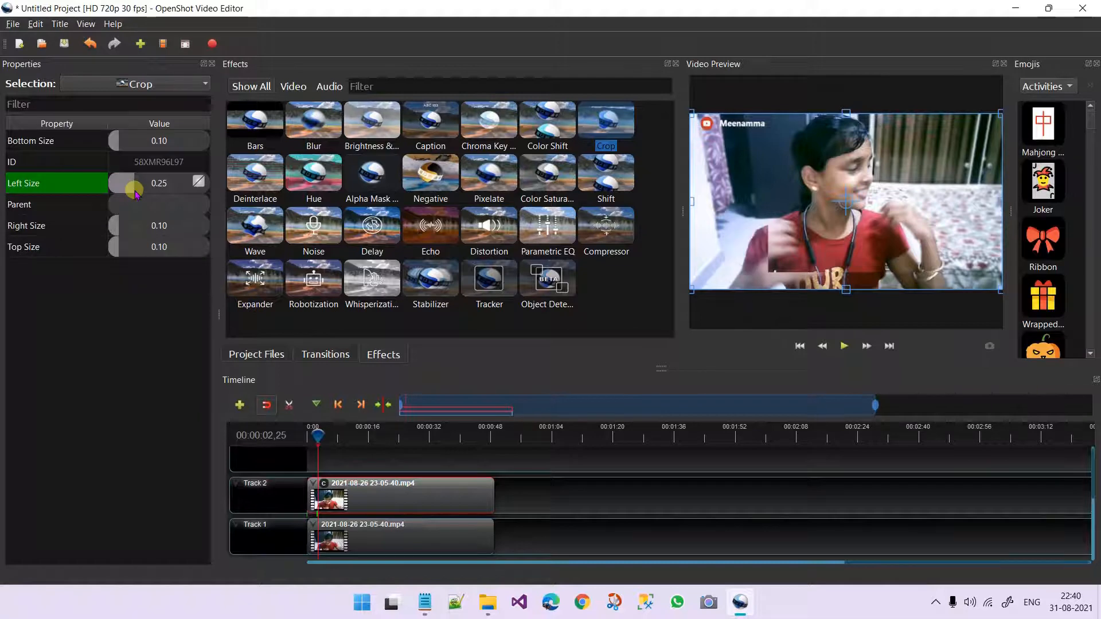
Step: Delete the cropped clip from Track 2
click(436, 477)
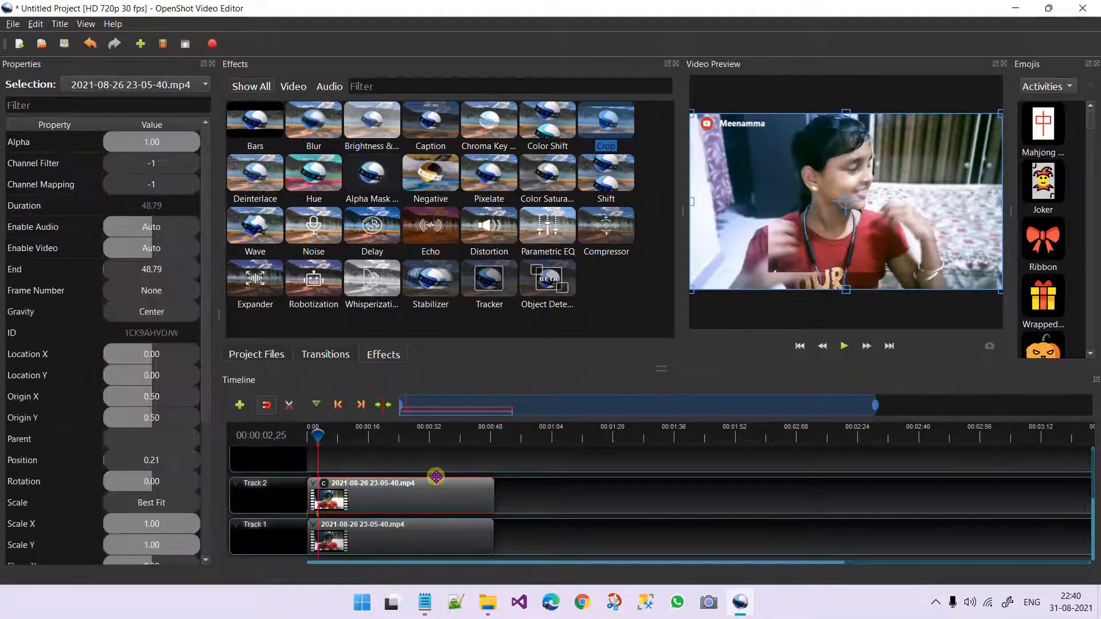
key(Delete)
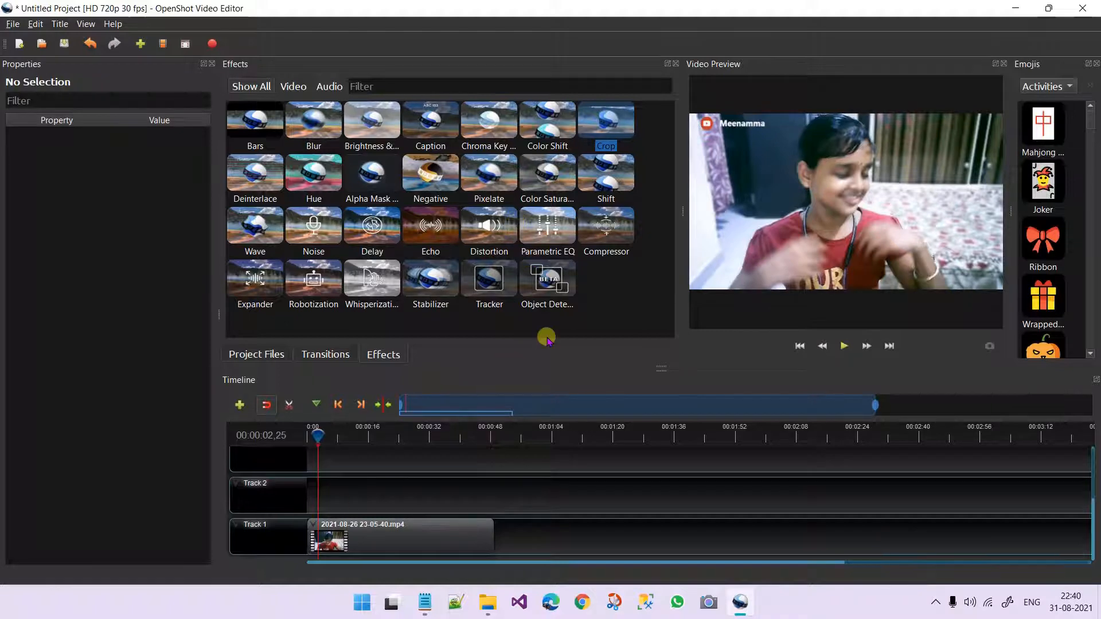
Step: Apply the Crop effect to the Track 1 clip with Left Size 0.42, Right Size 0.39 and Top Size 0.30, and remove the effect
drag(603, 127, 353, 532)
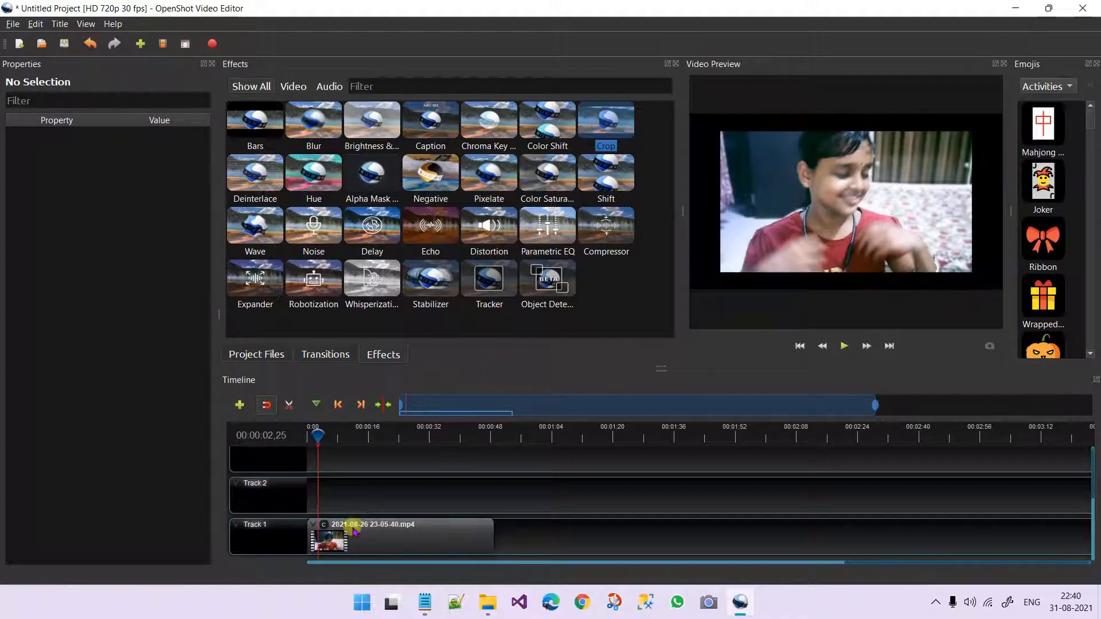
click(324, 525)
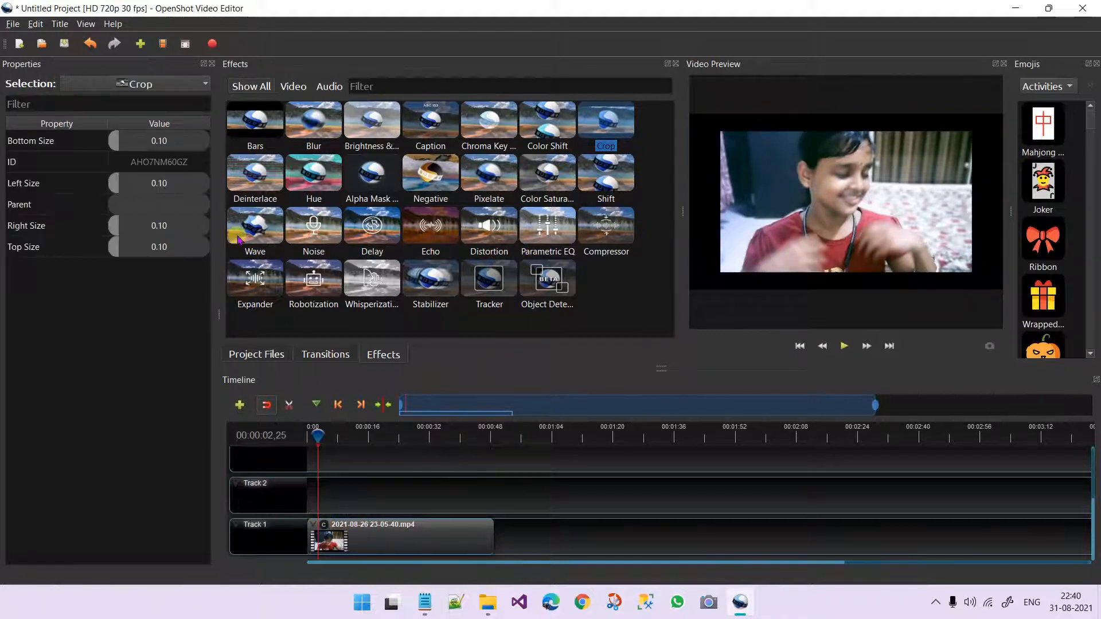
mouse_move(117, 182)
mouse_down()
mouse_move(99, 182)
mouse_move(135, 189)
mouse_up()
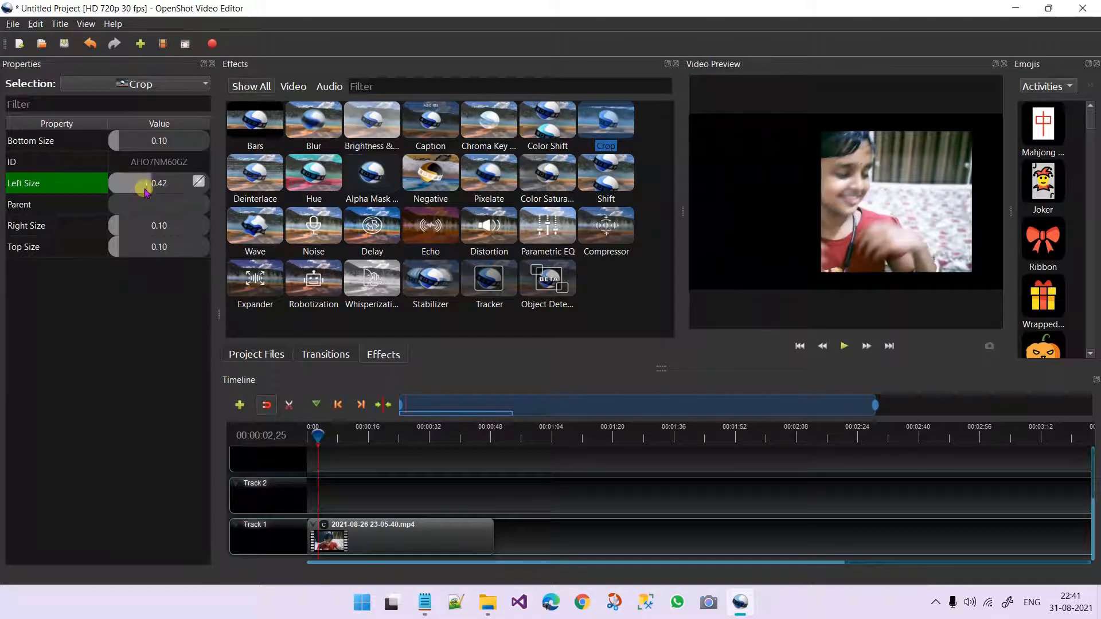
drag(121, 228, 139, 248)
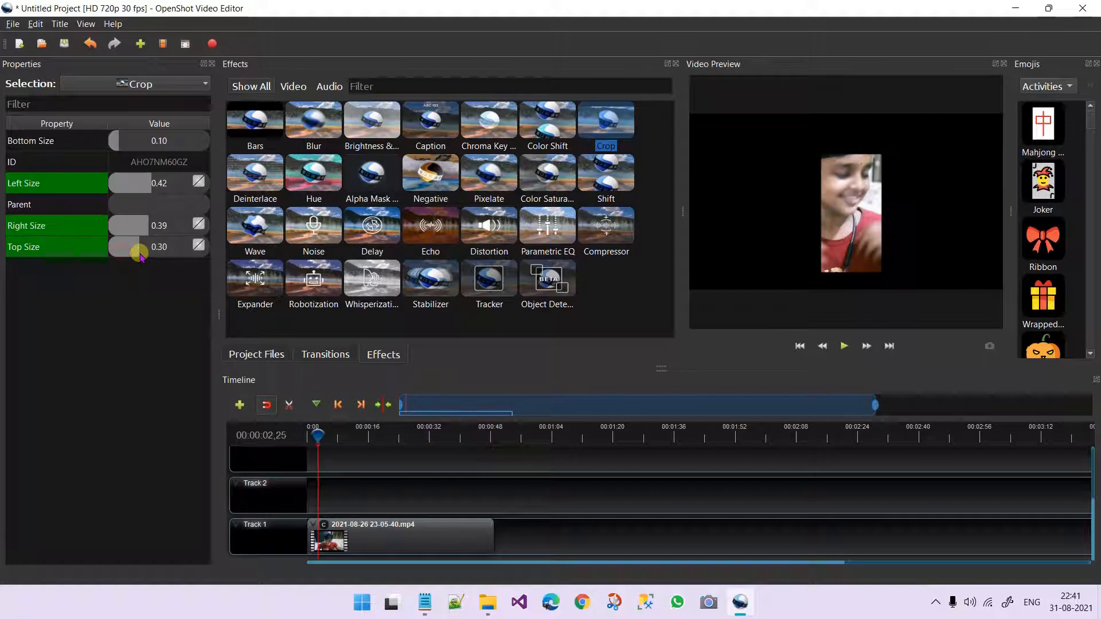
right_click(324, 525)
click(344, 545)
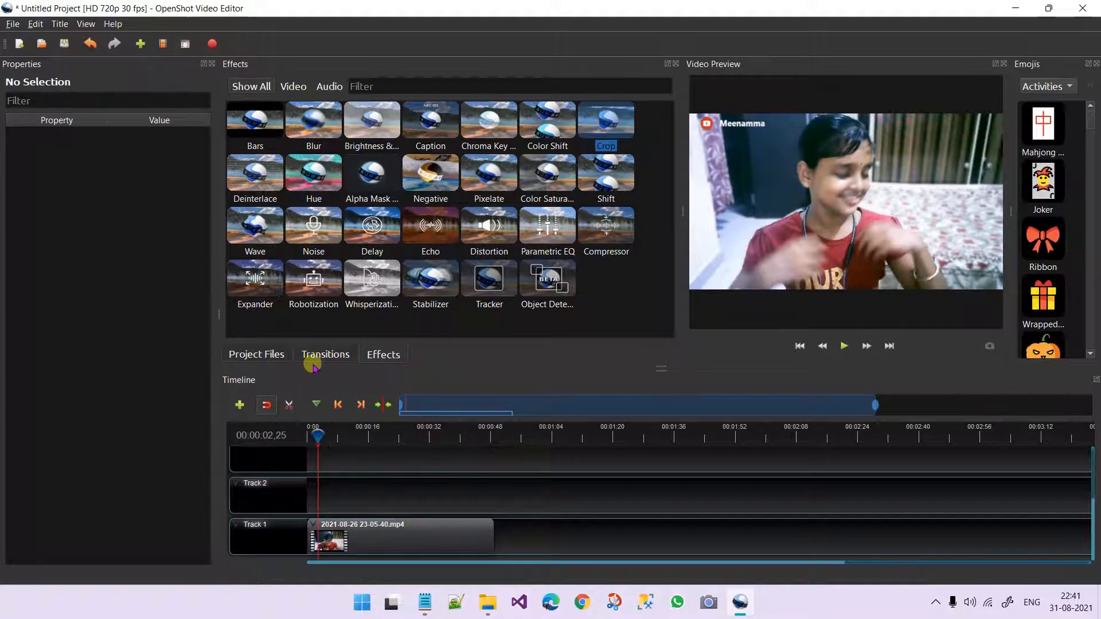
Step: Import the video 7.mp4 from the Videos folder into the project files
click(258, 356)
right_click(287, 228)
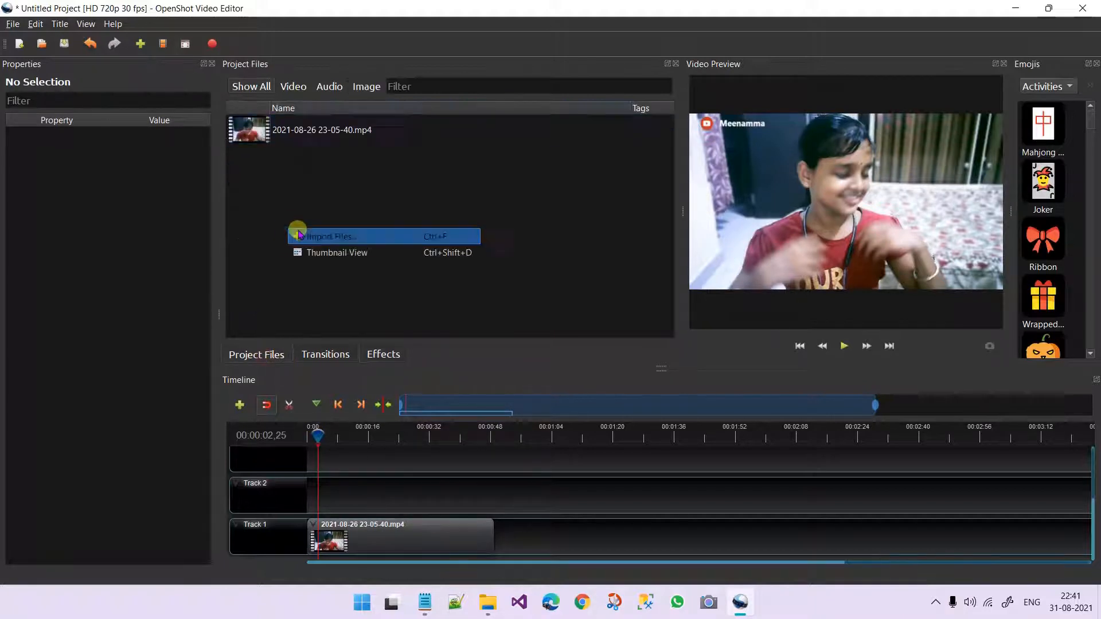
click(330, 233)
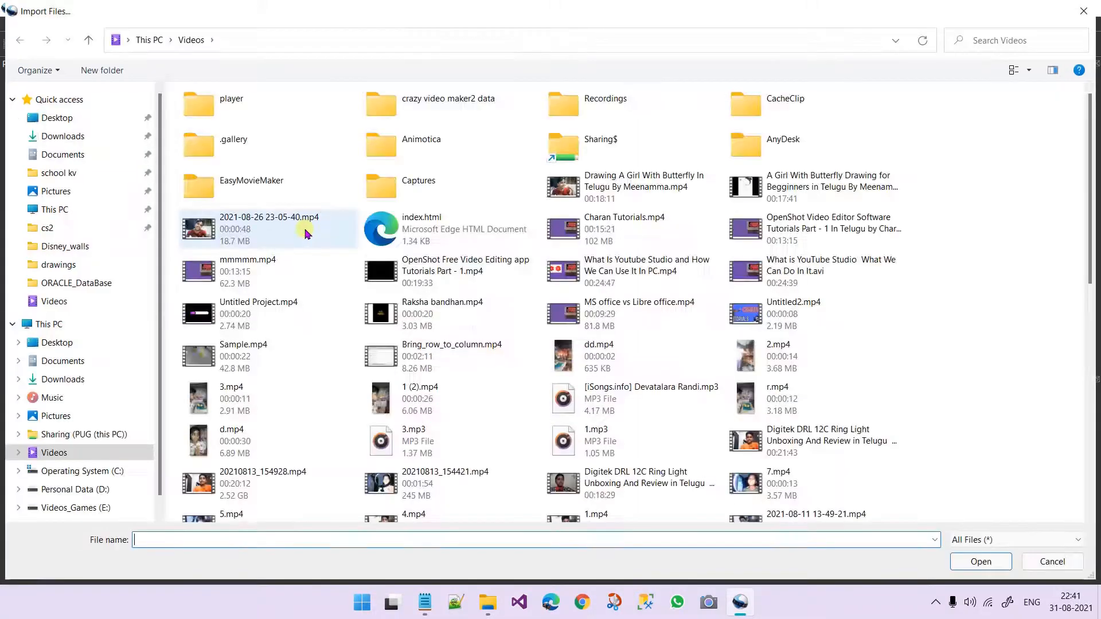
scroll(826, 298, down, 2)
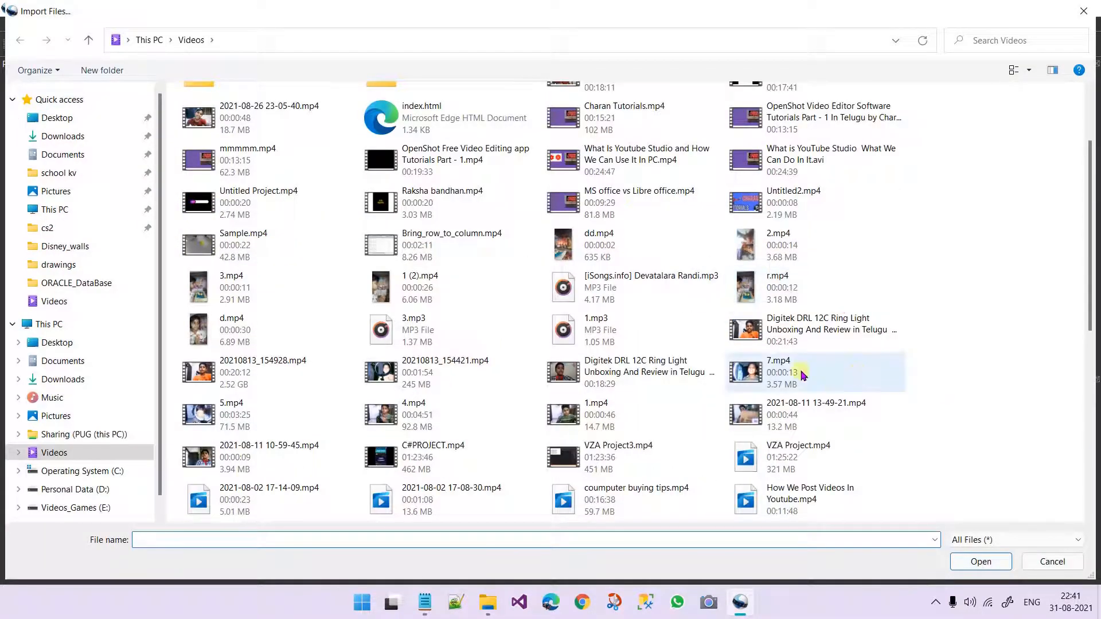
click(823, 390)
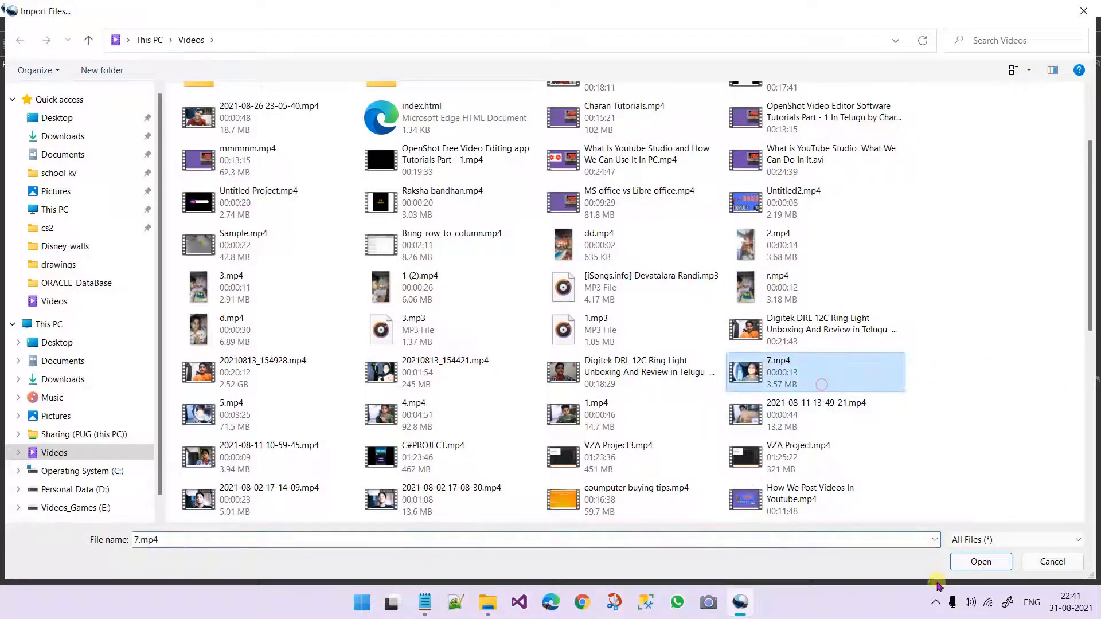
click(977, 564)
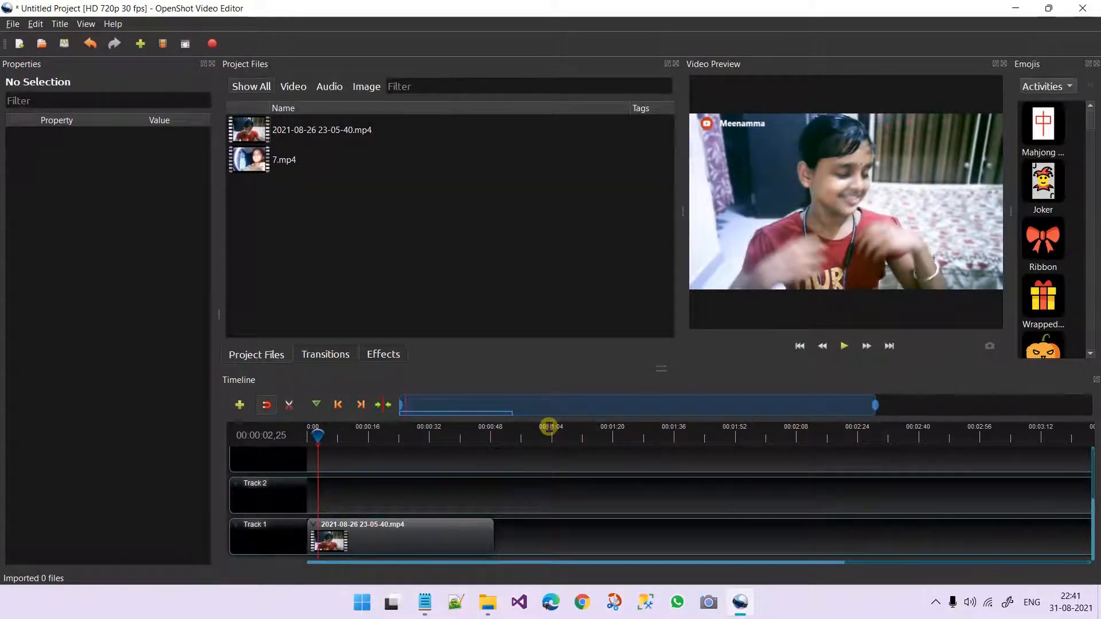
Step: Switch the project files list to Thumbnail View
click(286, 158)
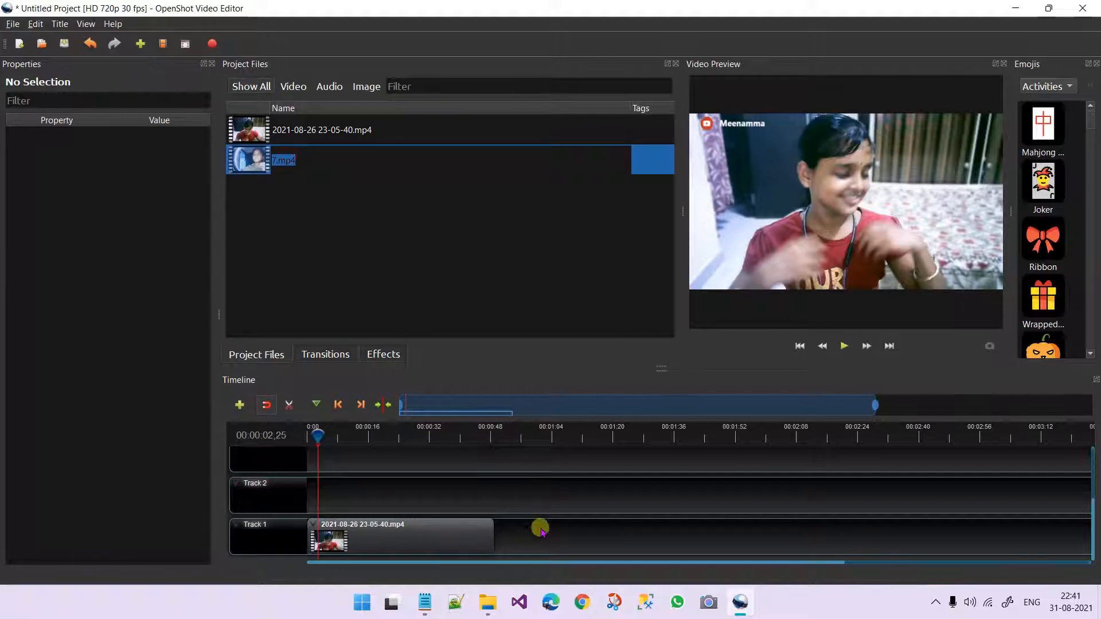
click(337, 188)
click(241, 137)
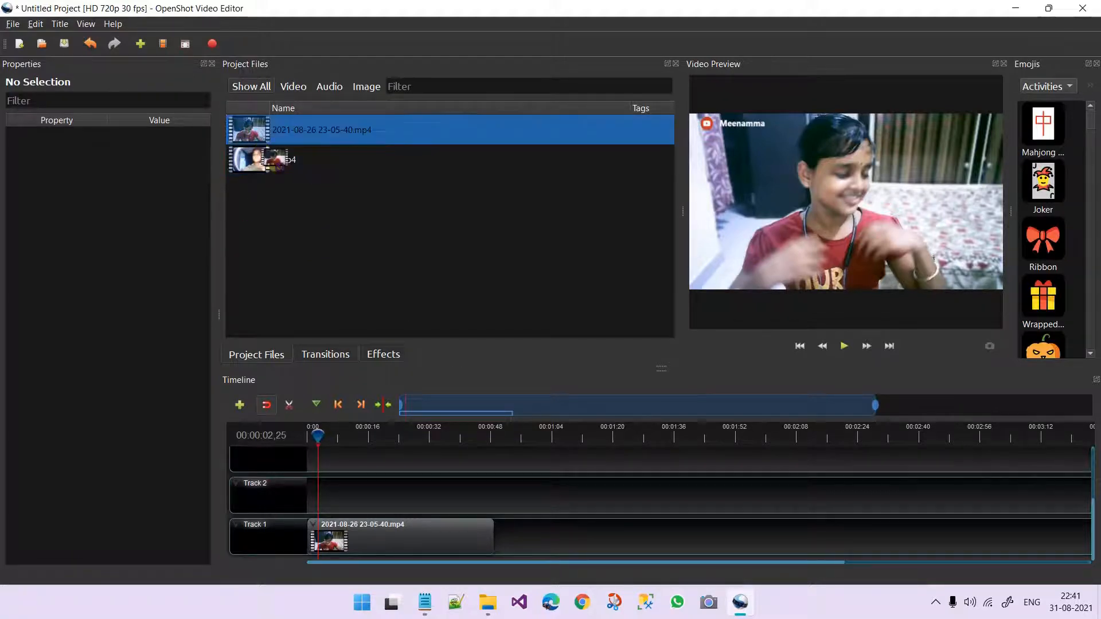
right_click(321, 170)
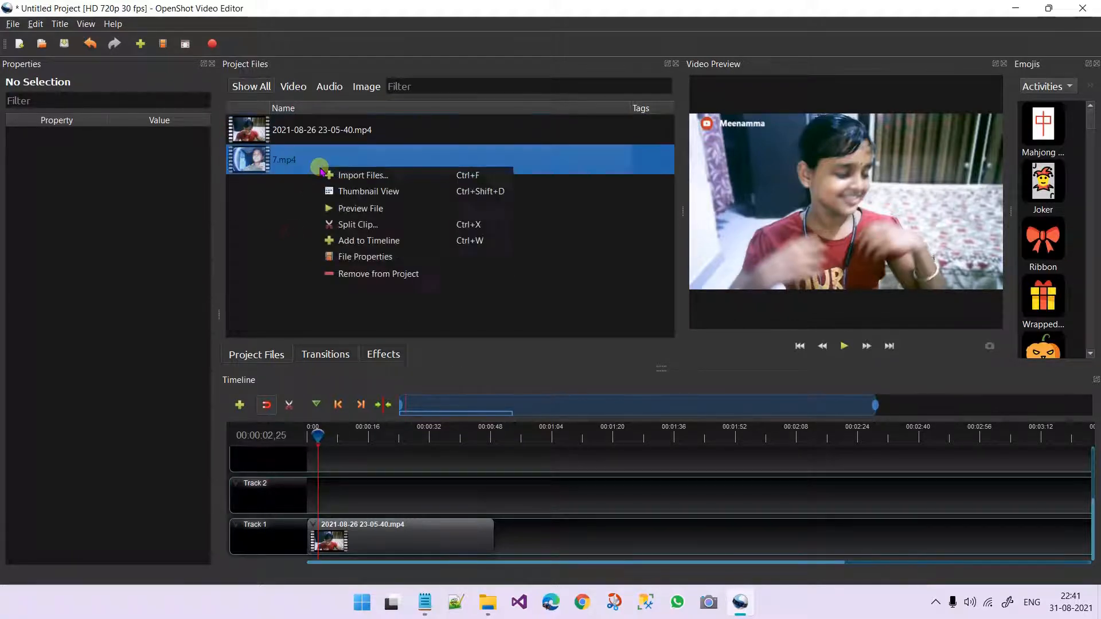
right_click(265, 210)
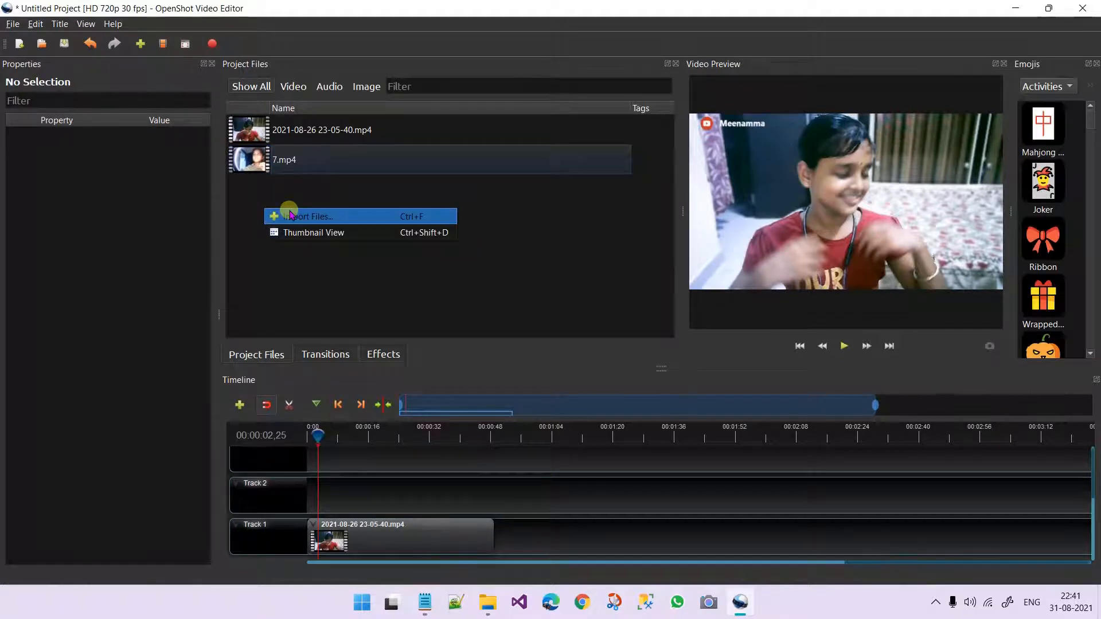
click(335, 233)
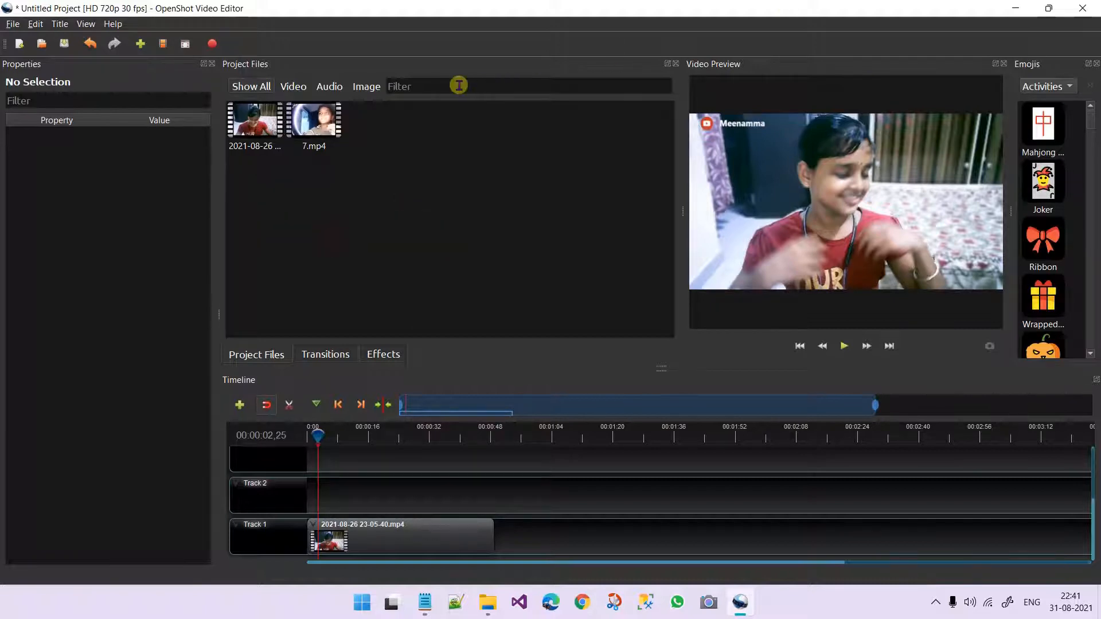
right_click(319, 235)
click(633, 151)
Step: Enlarge the video preview by narrowing the neighbouring panels, and place 7.mp4 on Track 1 directly after the first clip
drag(682, 214, 352, 208)
drag(219, 314, 169, 315)
drag(267, 123, 447, 521)
Step: Play the timeline across the cut between the two Track 1 clips and return the playhead to about 00:00:24
click(686, 346)
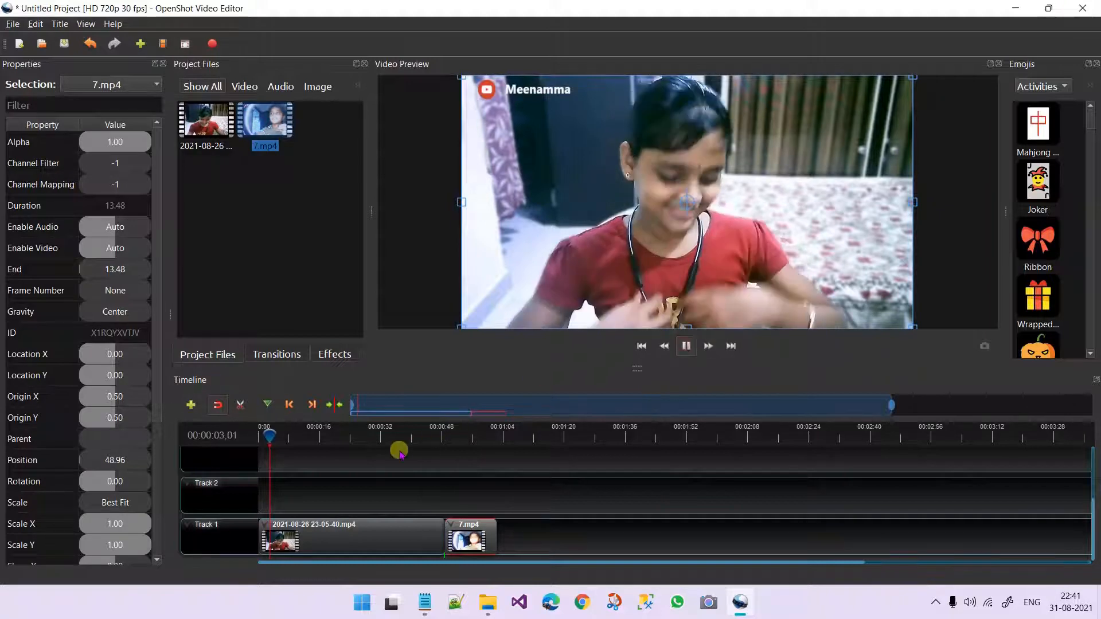
click(434, 435)
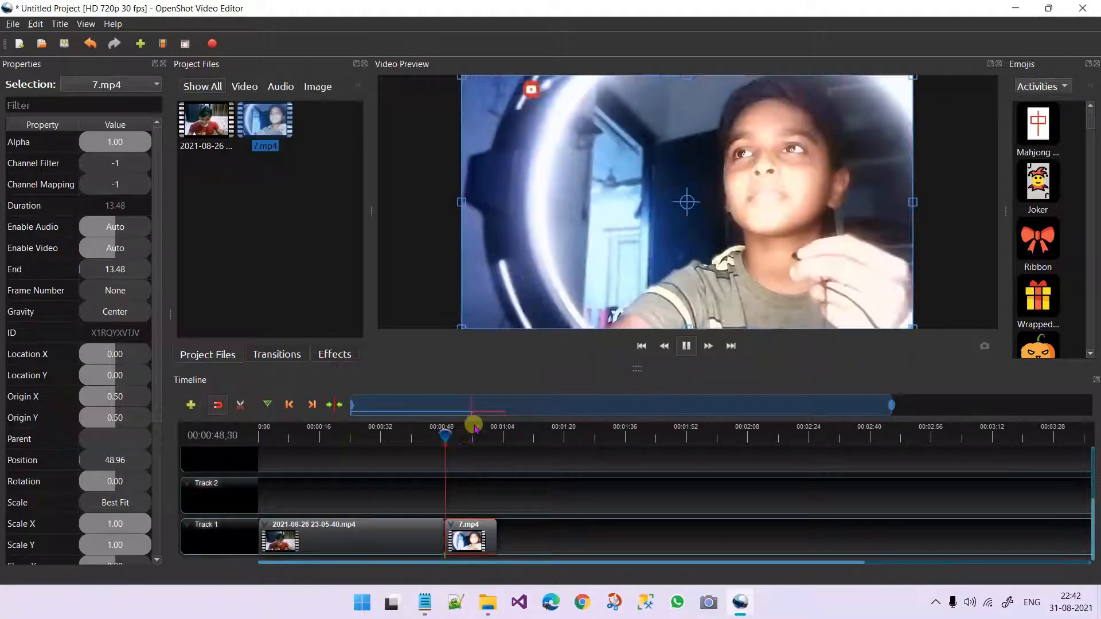
click(682, 347)
drag(456, 435, 351, 435)
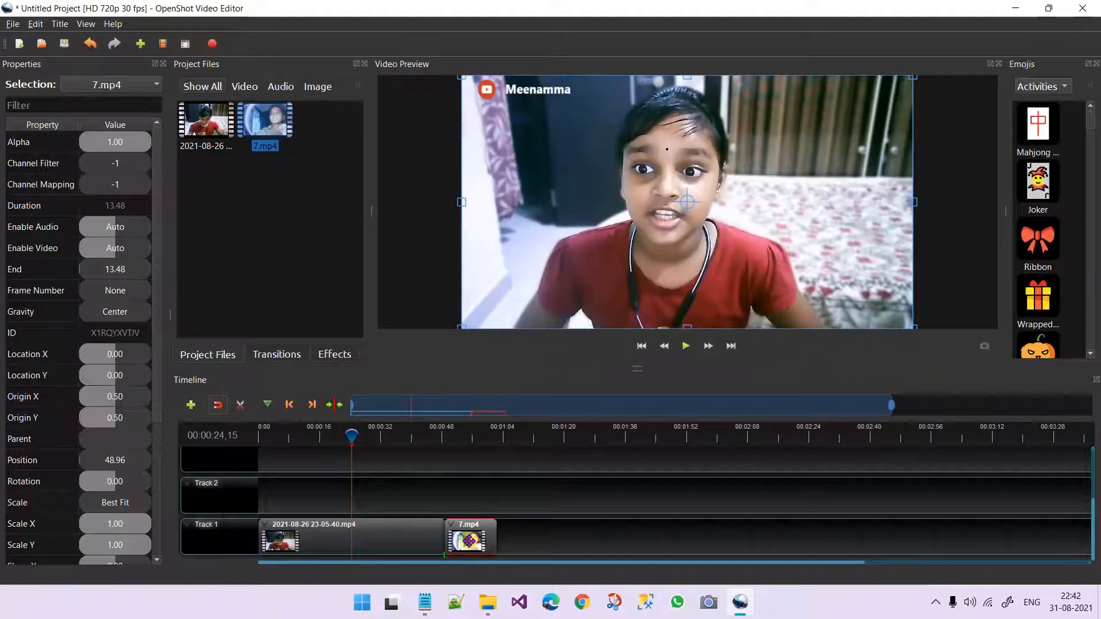
Step: Set the volume of the entire 7.mp4 clip on Track 1 to Level 0%
right_click(474, 527)
mouse_move(536, 437)
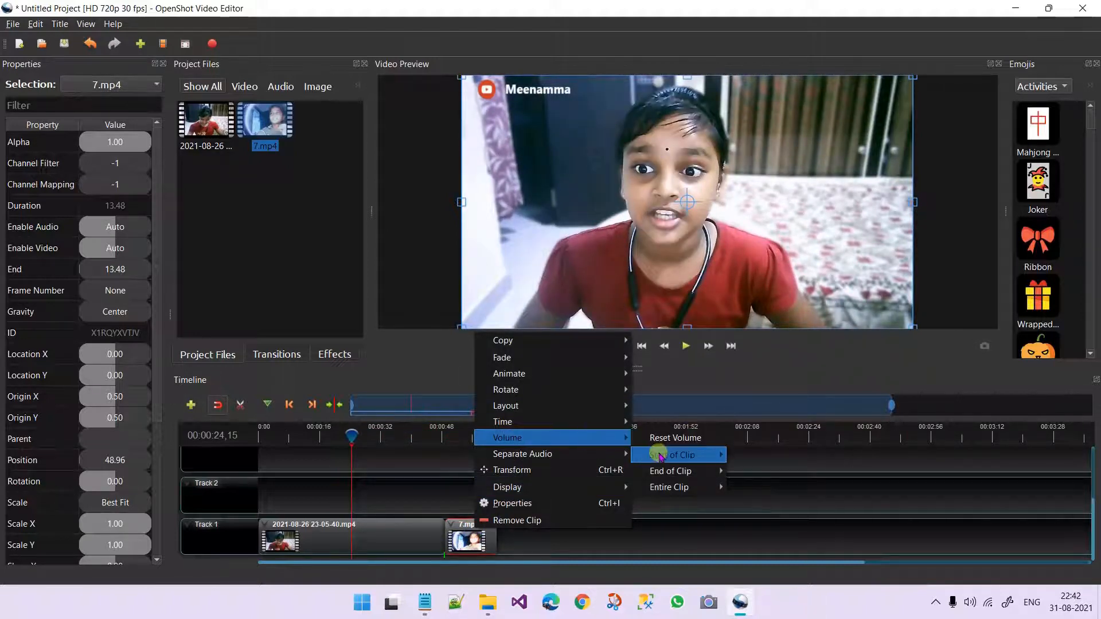
mouse_move(671, 487)
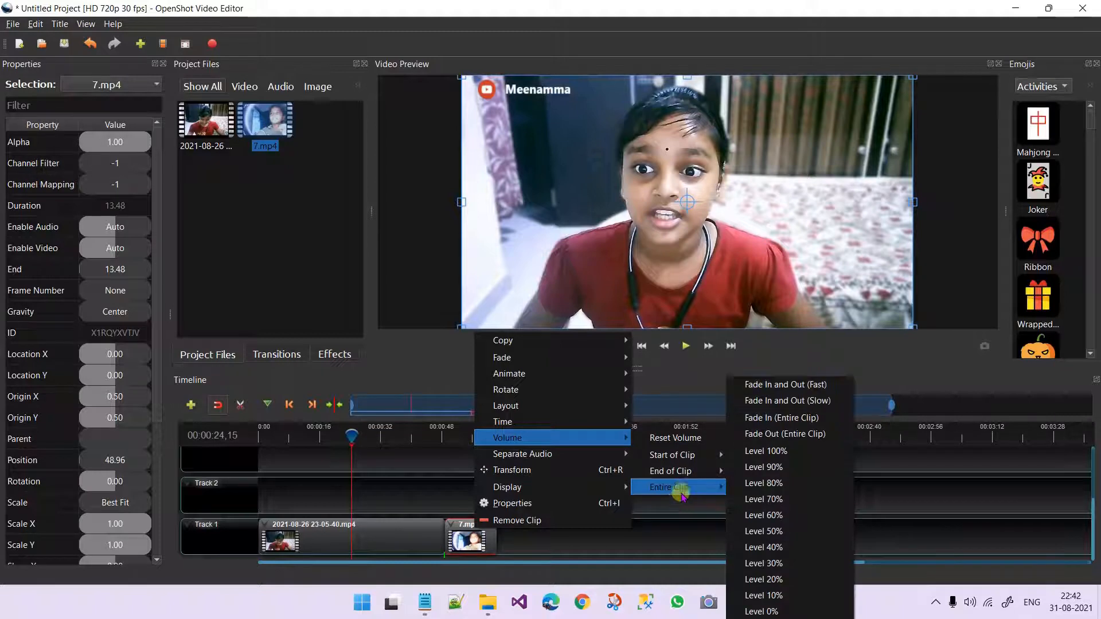
click(797, 610)
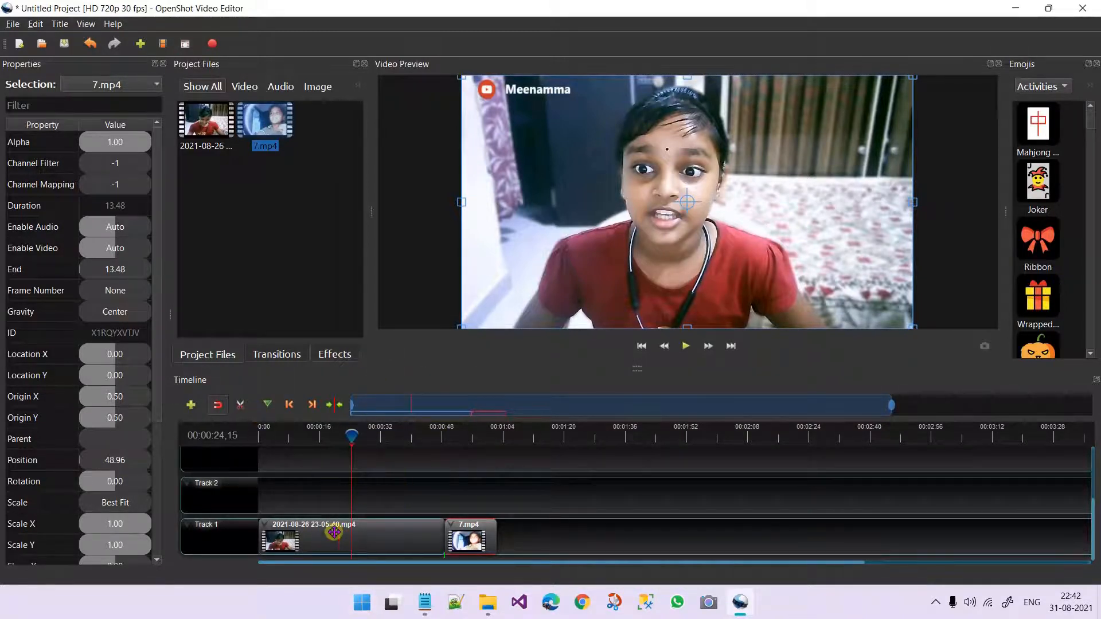
Step: Move both Track 1 clips up to Track 2 and back down to Track 1
drag(322, 531, 353, 491)
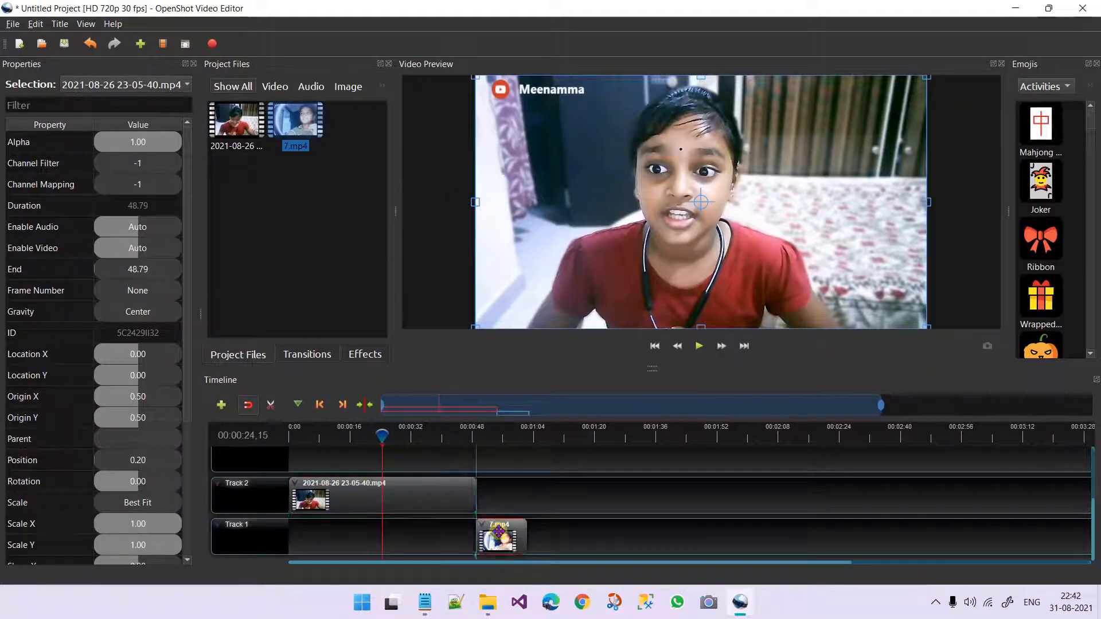
drag(496, 533, 501, 501)
drag(343, 492, 343, 534)
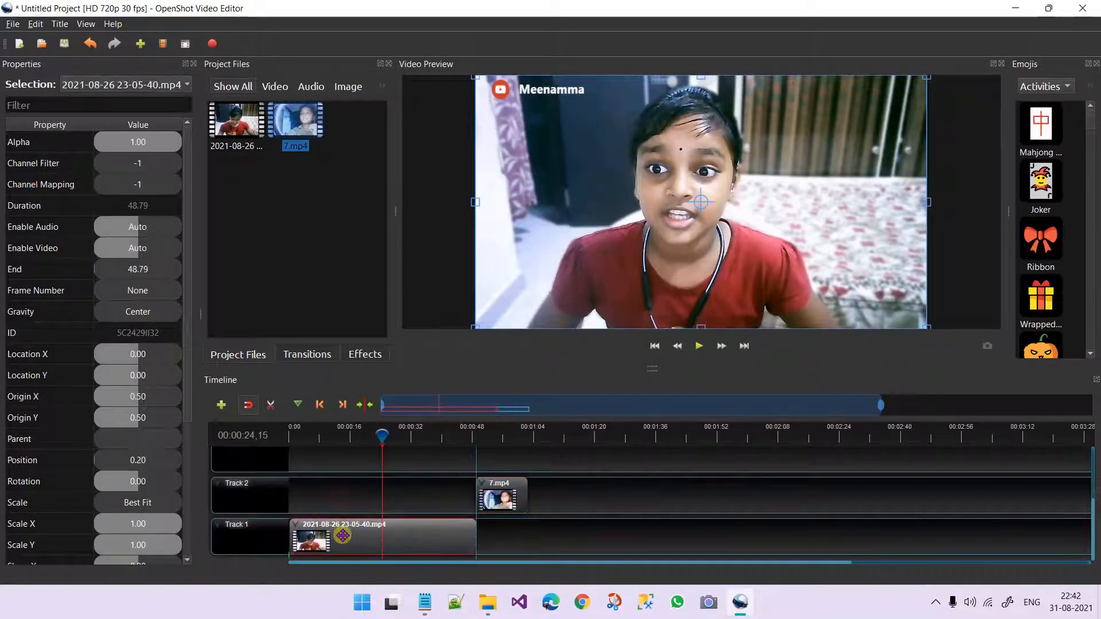
drag(503, 490, 500, 532)
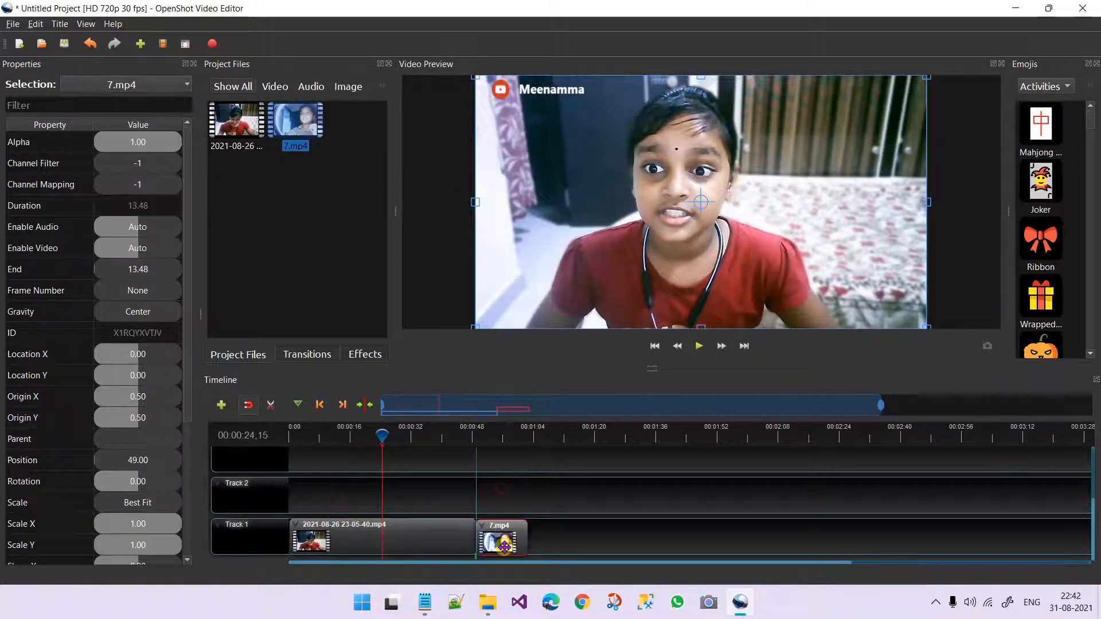
right_click(338, 535)
mouse_move(370, 381)
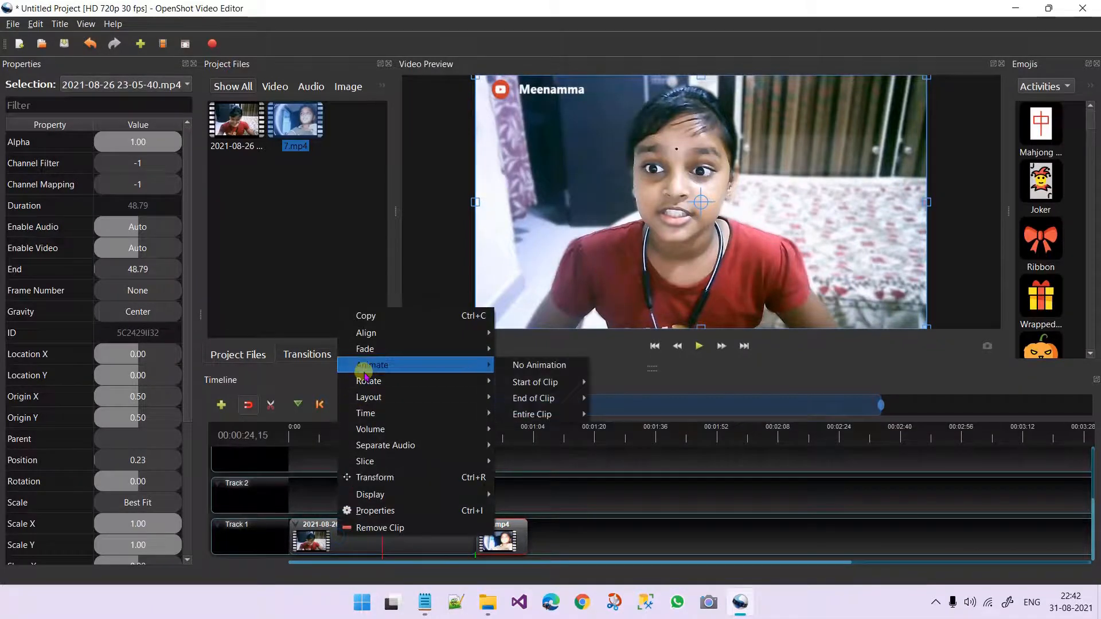
mouse_move(399, 413)
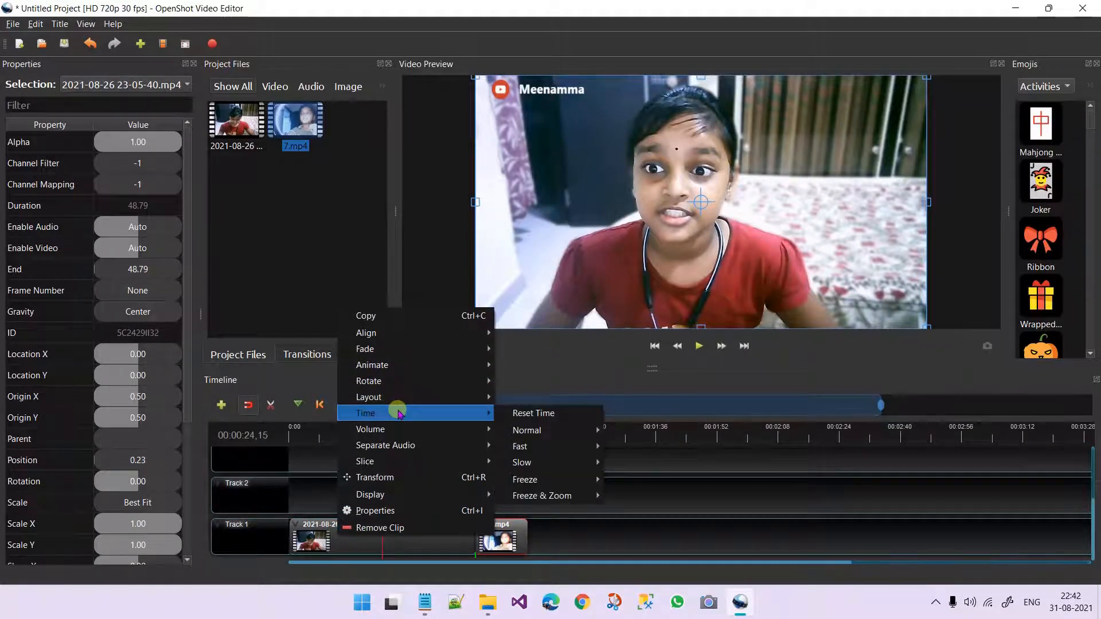
mouse_move(394, 452)
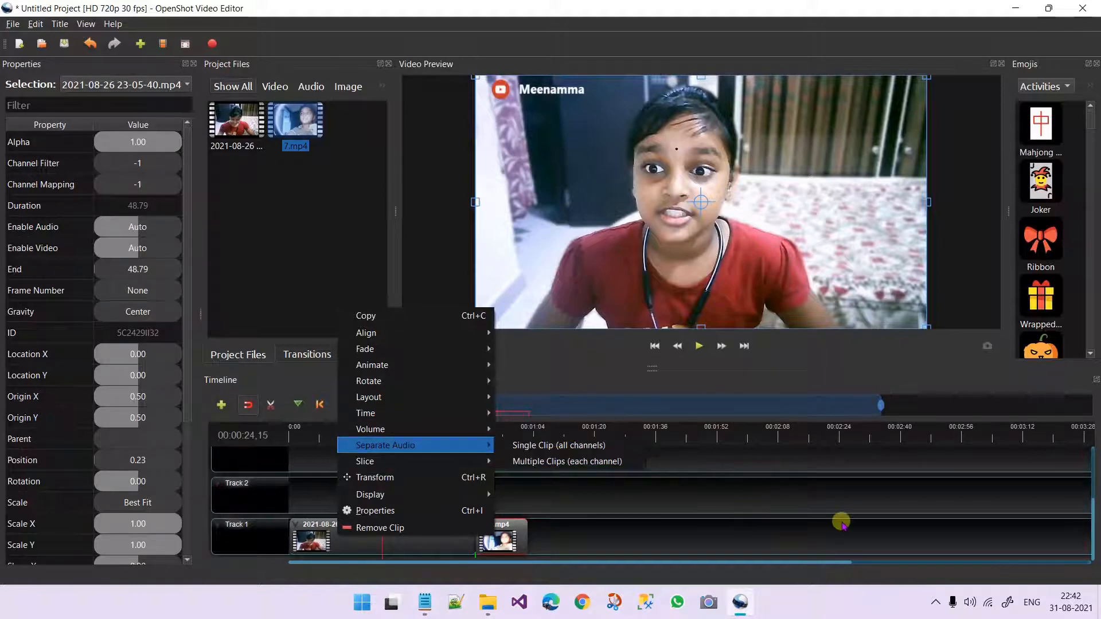
click(324, 512)
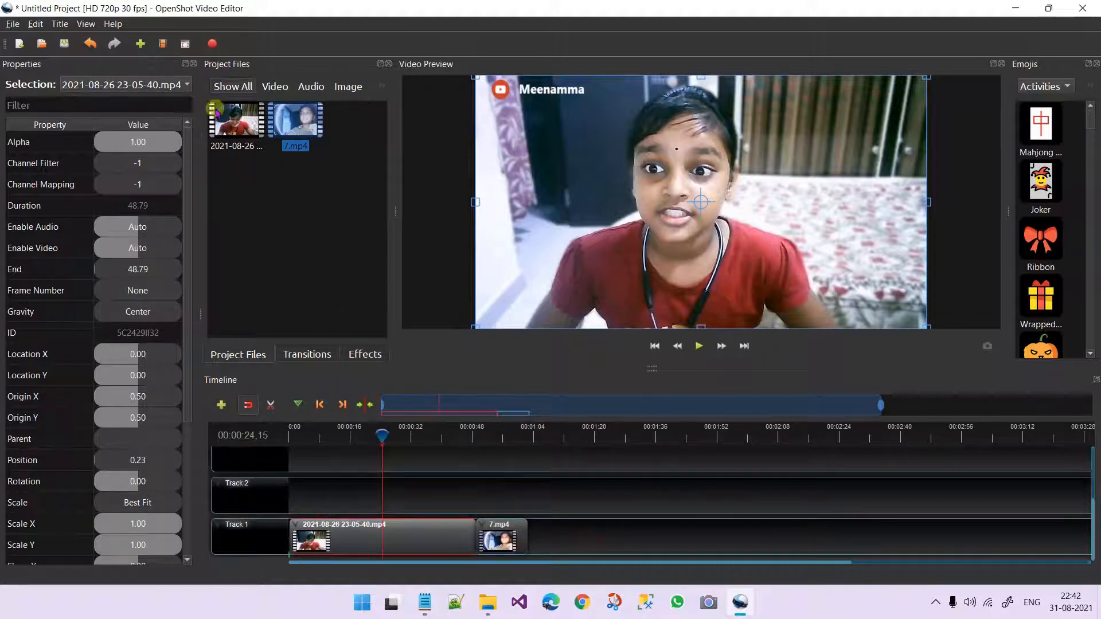
Step: Close the Properties panel
click(193, 63)
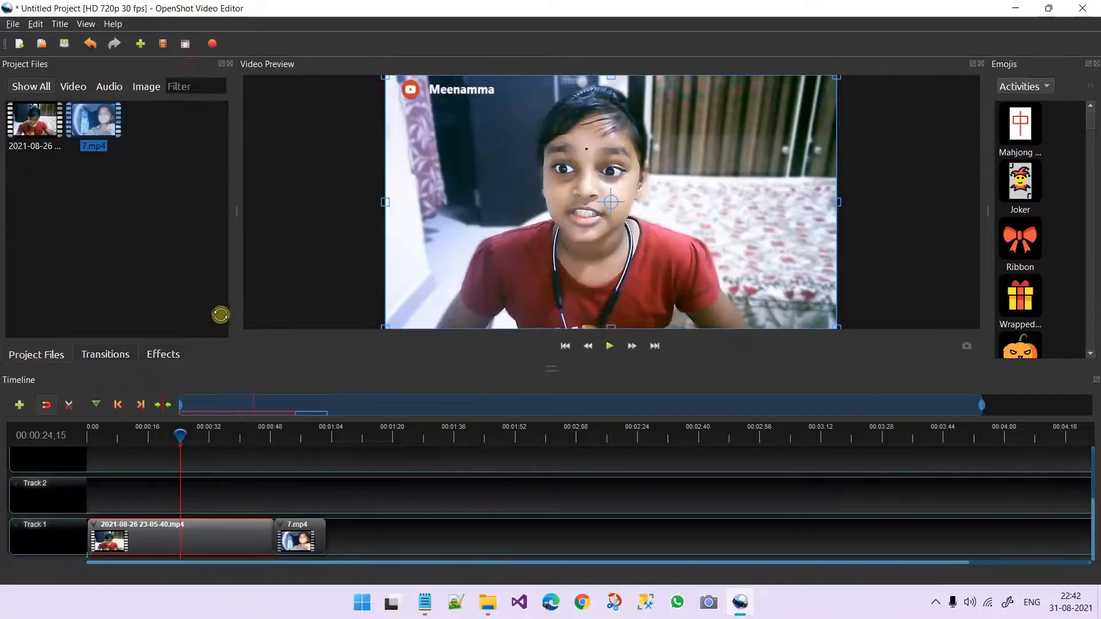
Step: Add the Blinds transition with the wider horizontal bands to Track 1, overlapping the end of the first clip and the start of 7.mp4
click(95, 354)
scroll(95, 167, down, 3)
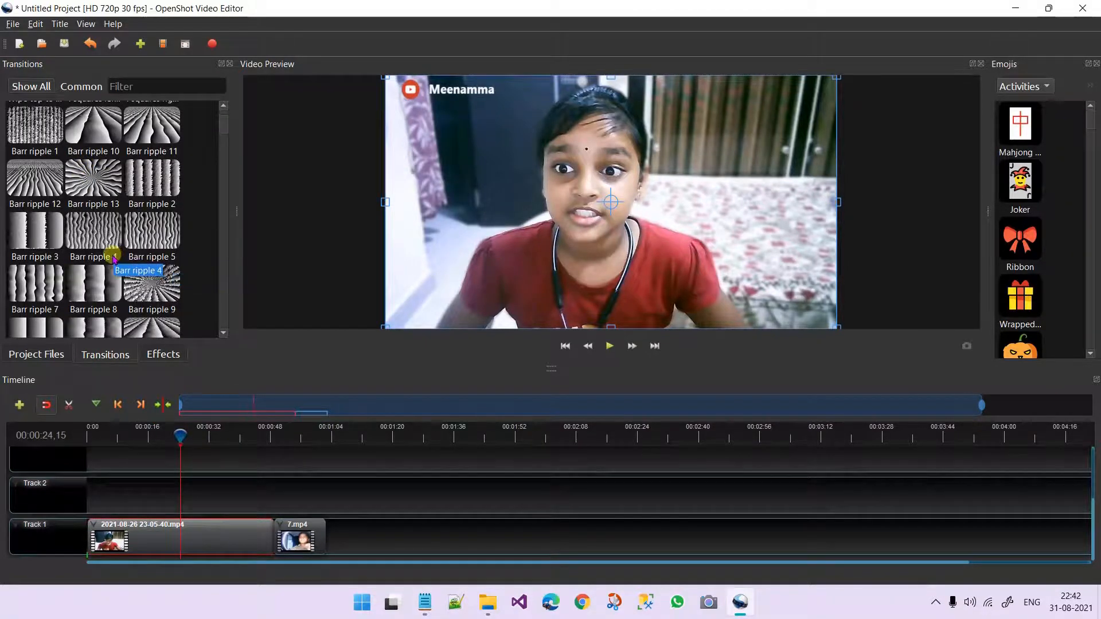
scroll(98, 253, down, 3)
scroll(99, 252, down, 3)
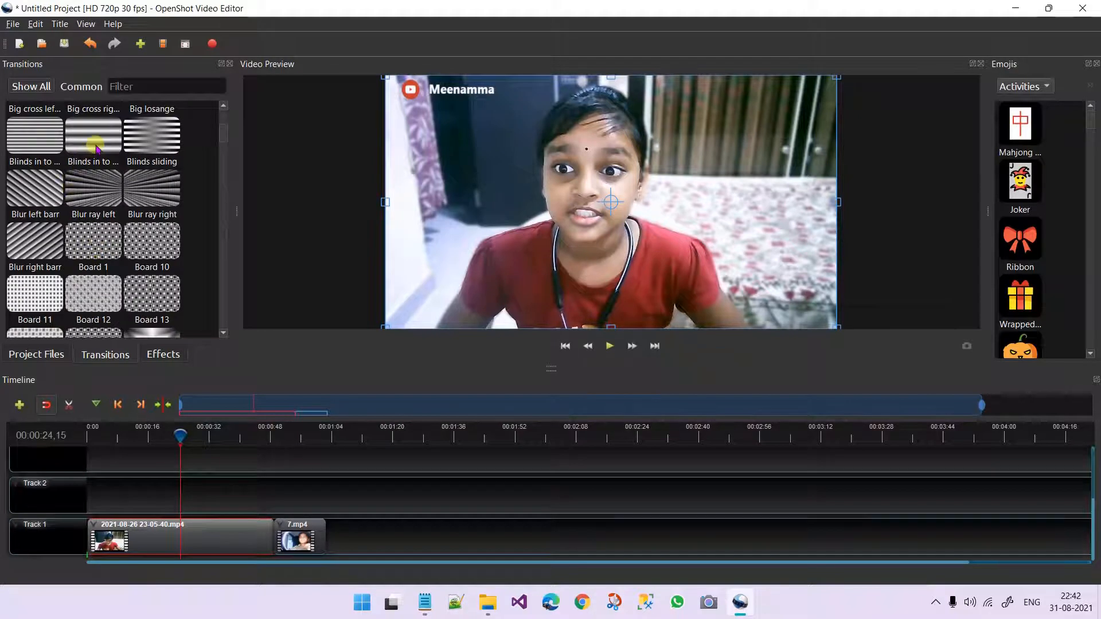
drag(96, 148, 257, 535)
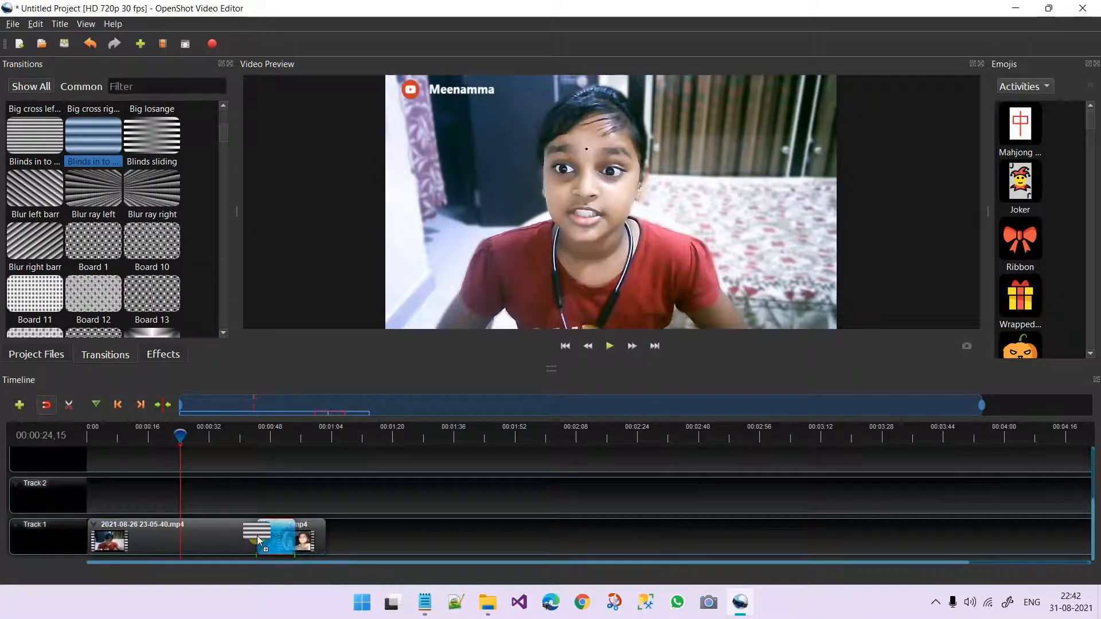
Step: Play the timeline from shortly before the blinds transition to check its effect
drag(181, 436, 185, 437)
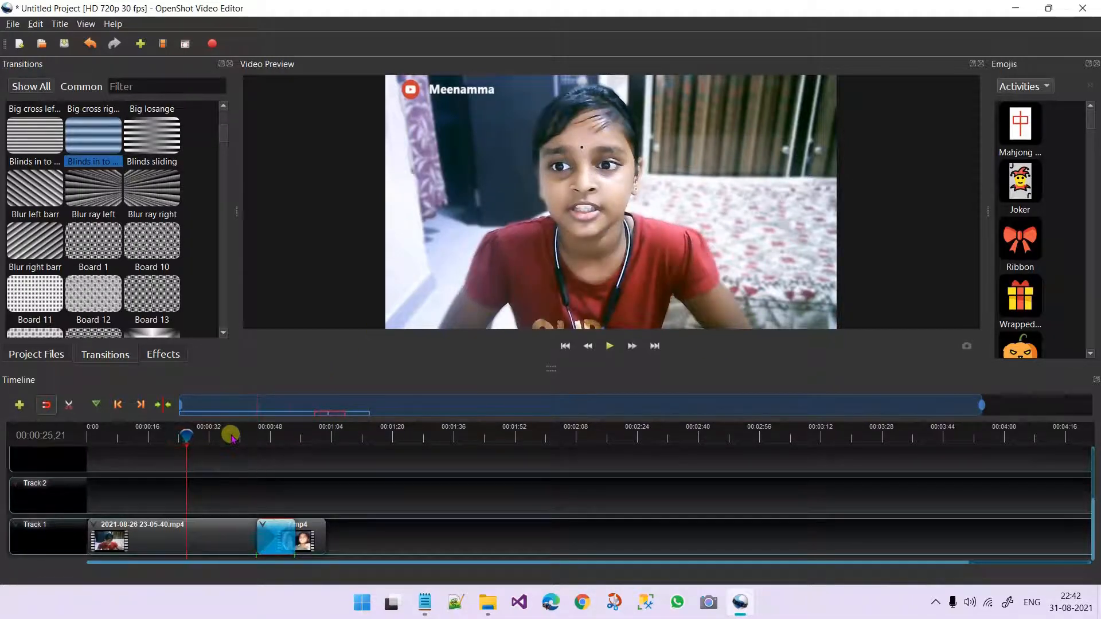
click(241, 434)
click(611, 346)
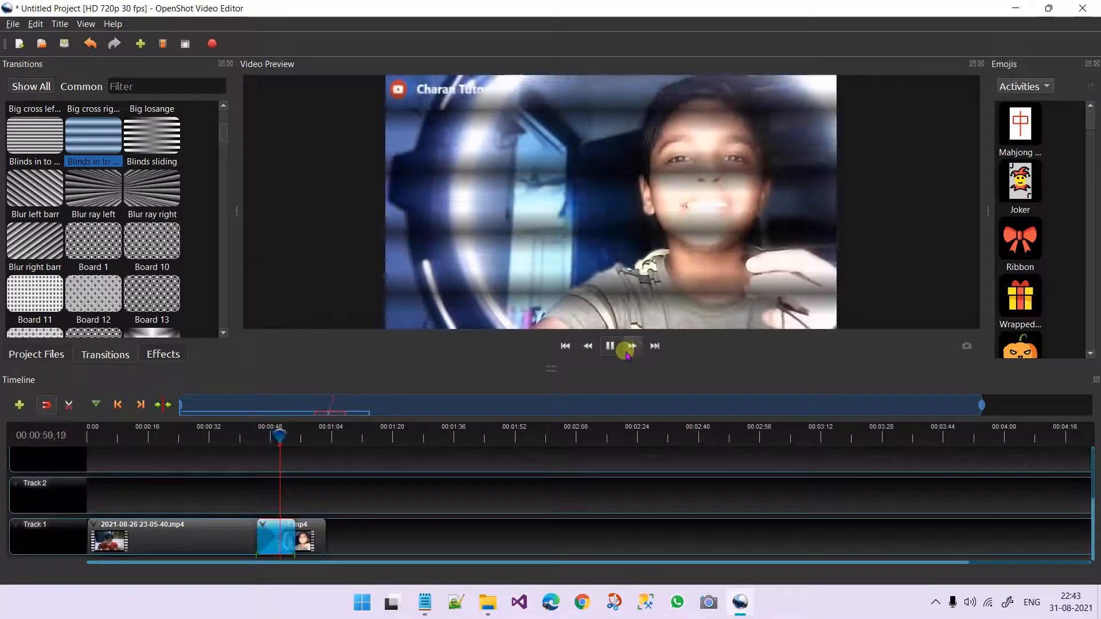
Step: Trim the start of the blinds transition to the beginning of 7.mp4 and play it back
drag(256, 541, 273, 539)
drag(281, 436, 246, 435)
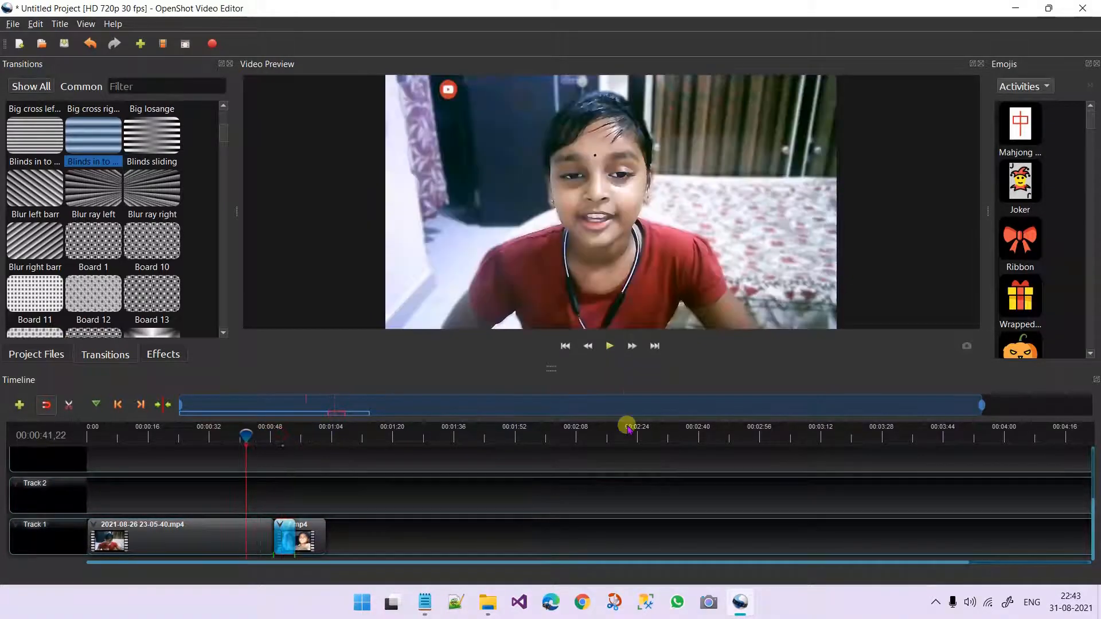
click(611, 345)
click(272, 432)
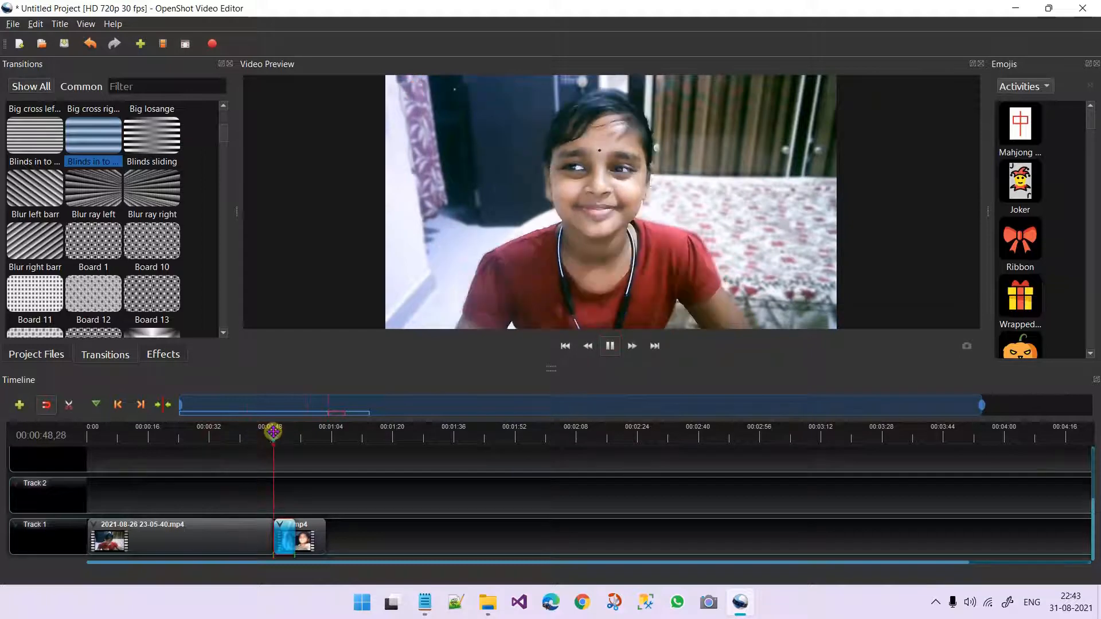
click(262, 434)
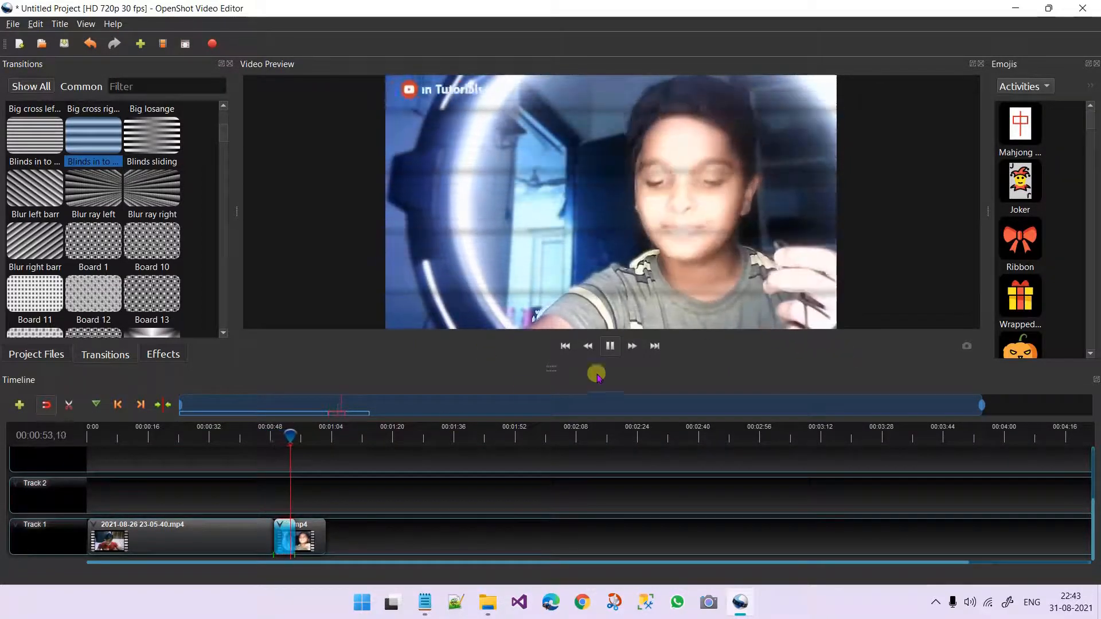
click(609, 351)
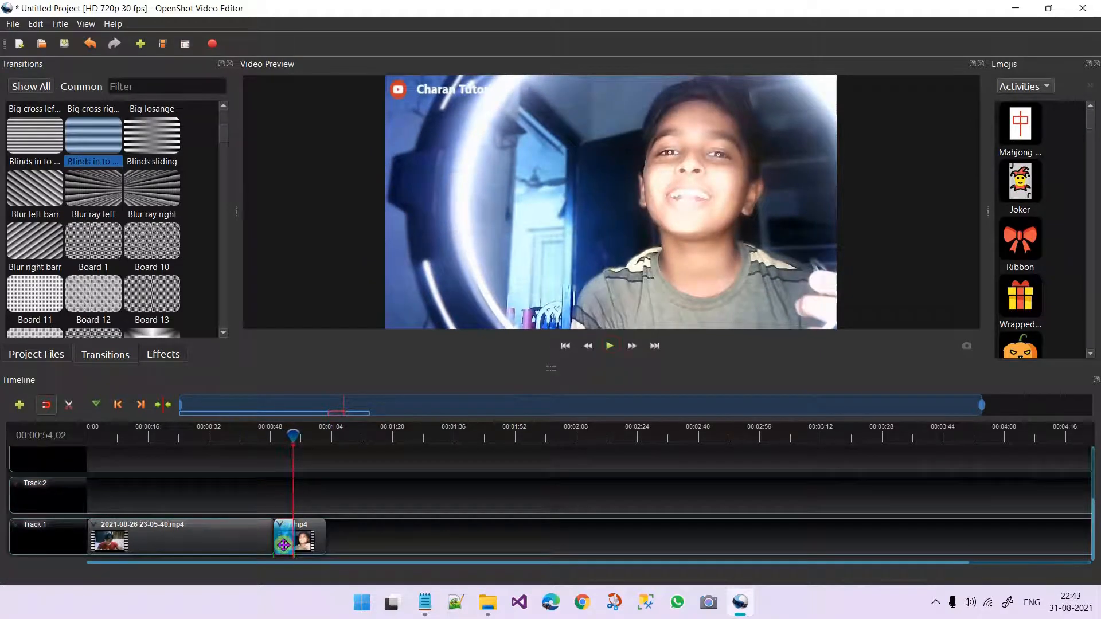
Step: Replace the blinds transition with the Mozaic 6 transition at the start of 7.mp4 on Track 1
key(Delete)
scroll(117, 172, down, 3)
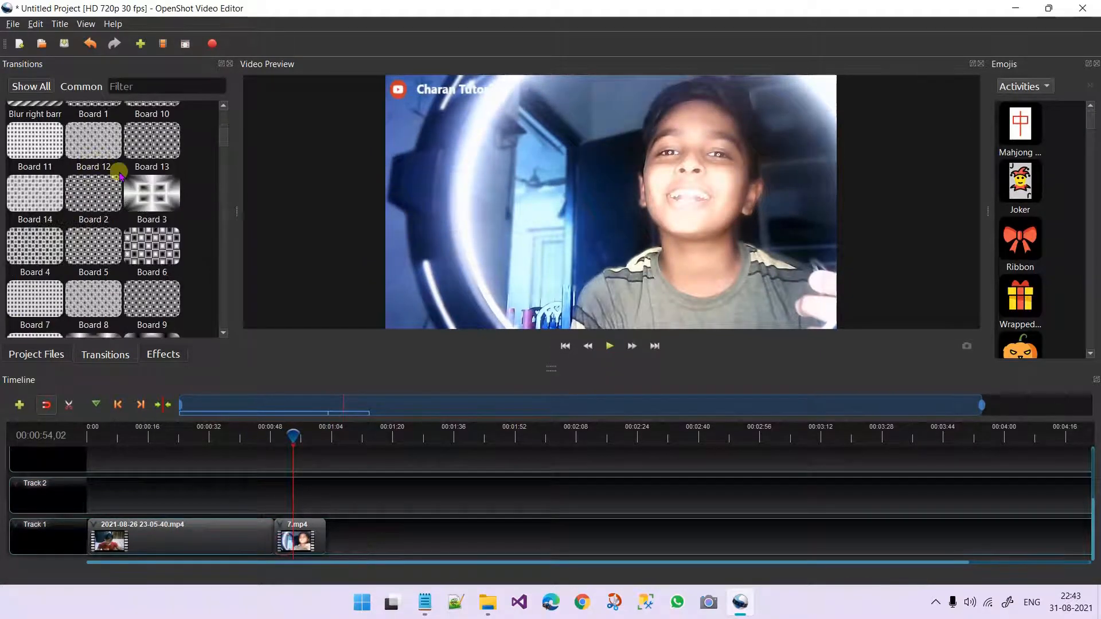
scroll(119, 172, down, 10)
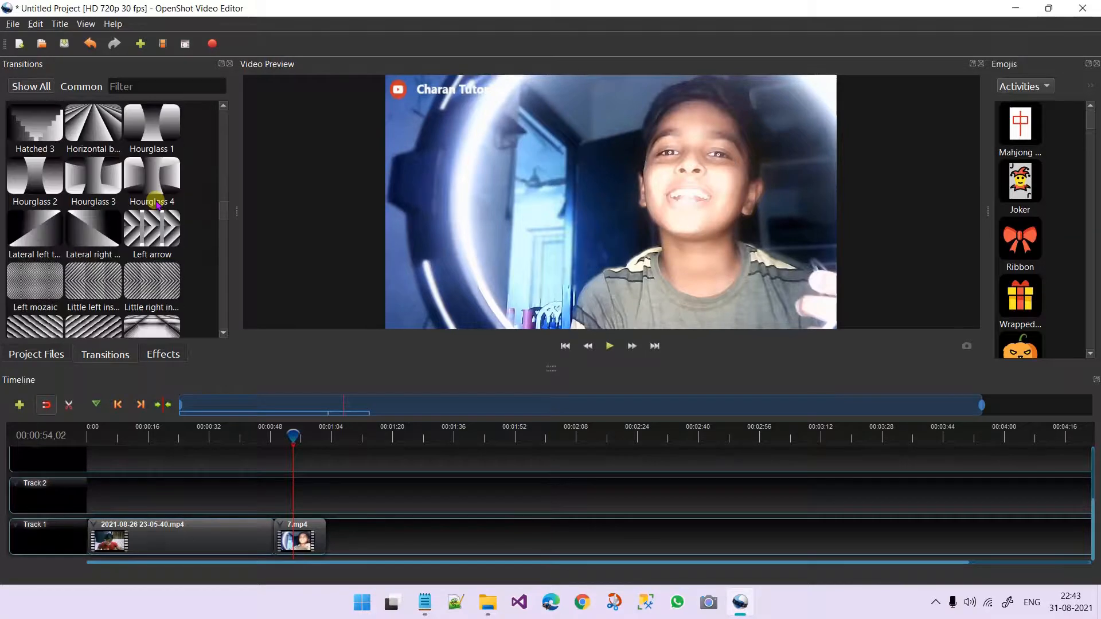
scroll(156, 206, down, 10)
scroll(156, 213, up, 8)
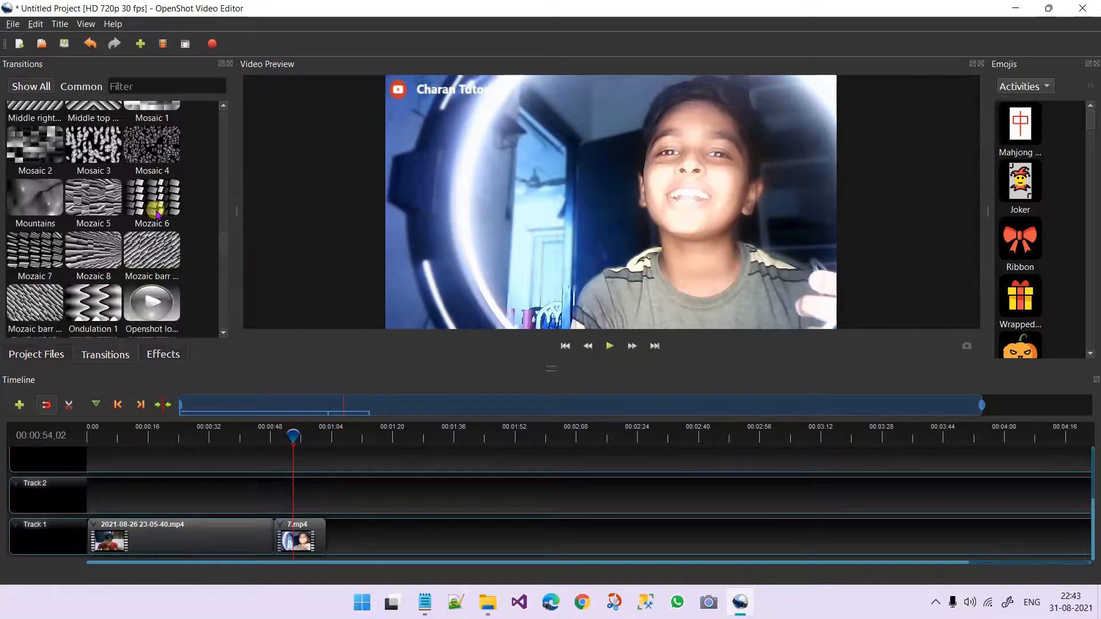
drag(156, 217, 274, 532)
Step: Preview the Mozaic 6 transition from about 00:00:48 and shorten it on the timeline
drag(290, 436, 270, 437)
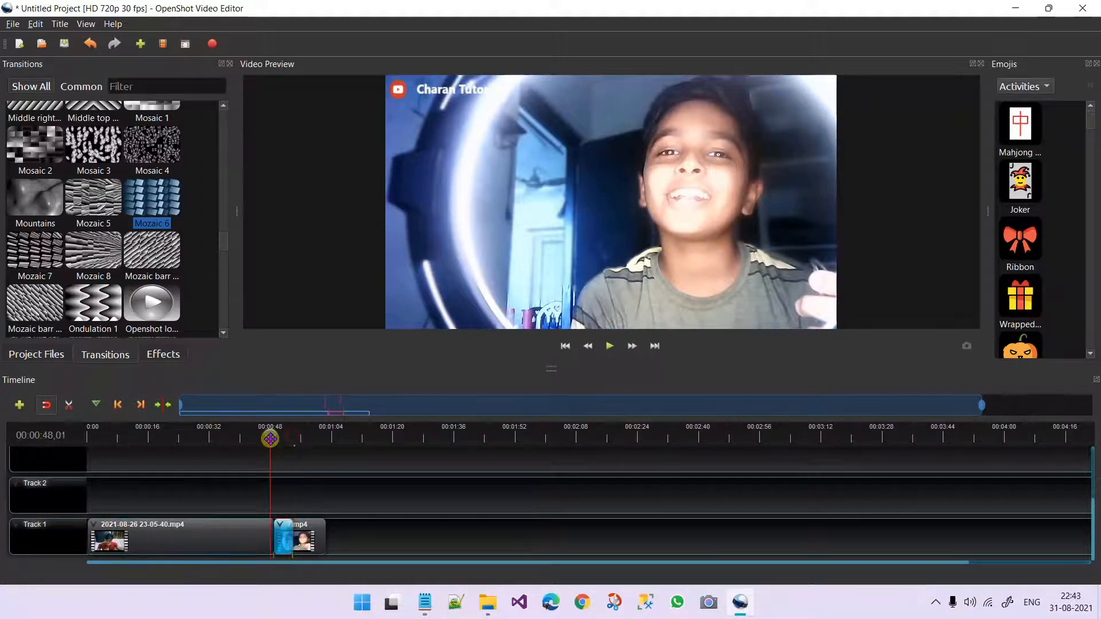
click(608, 346)
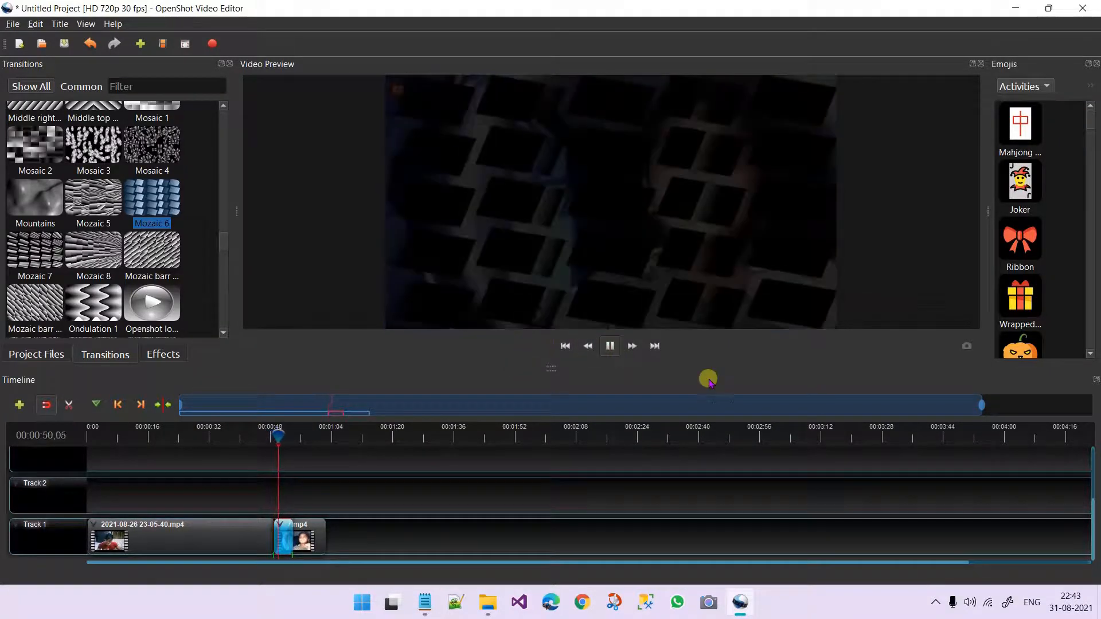
click(608, 345)
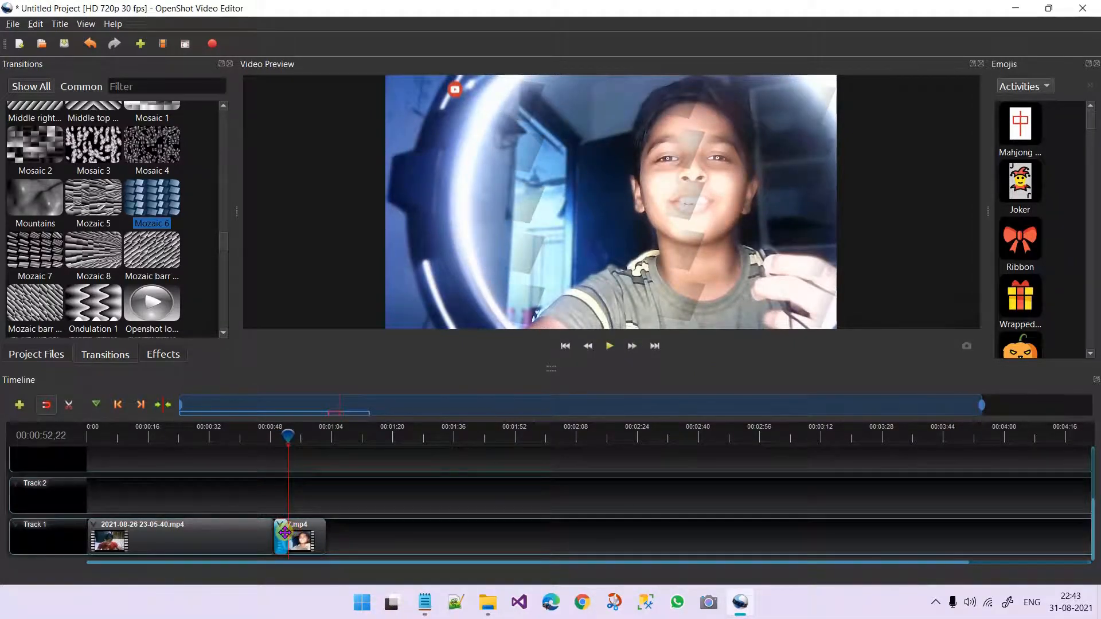
click(608, 348)
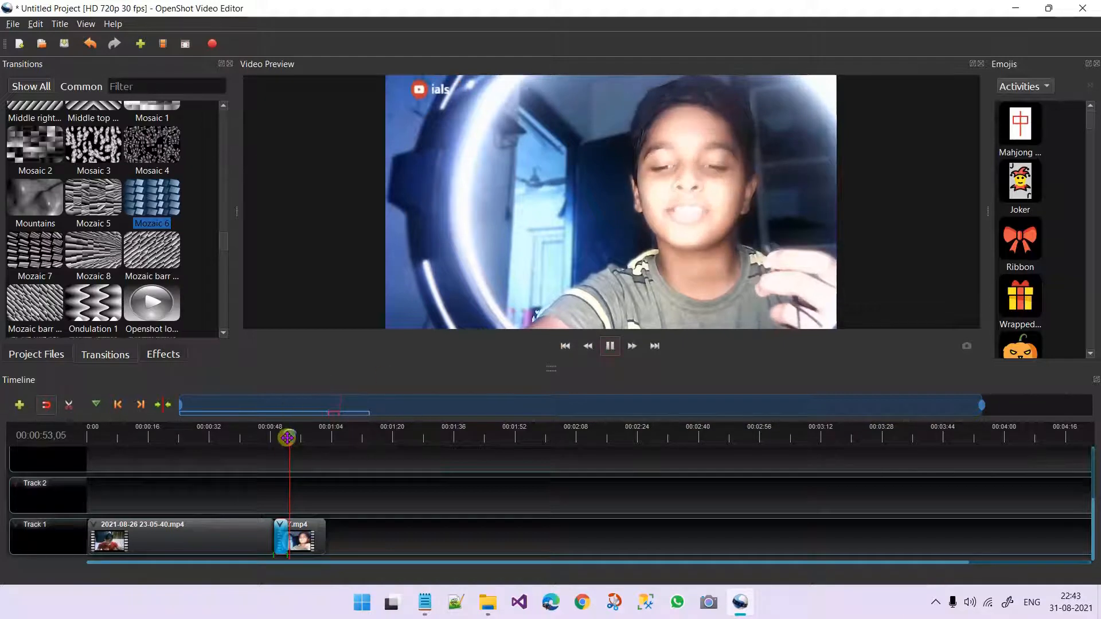
Step: Replay the Mozaic 6 transition and try jumping to the timeline's start and end and rewinding before pausing playback
click(263, 435)
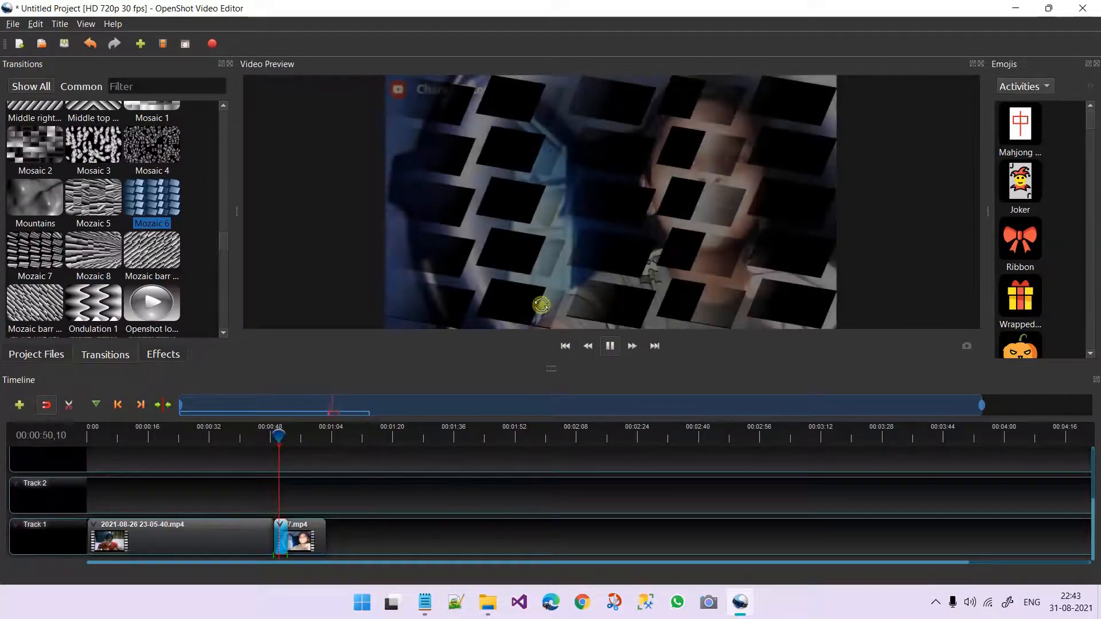
click(609, 348)
click(565, 347)
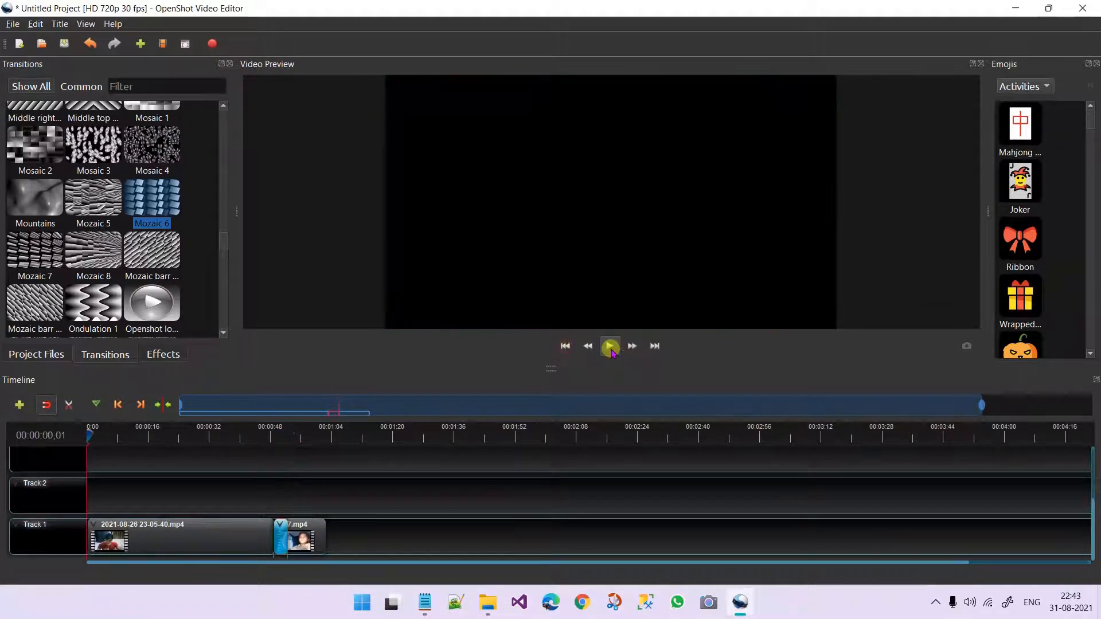
click(654, 346)
click(589, 346)
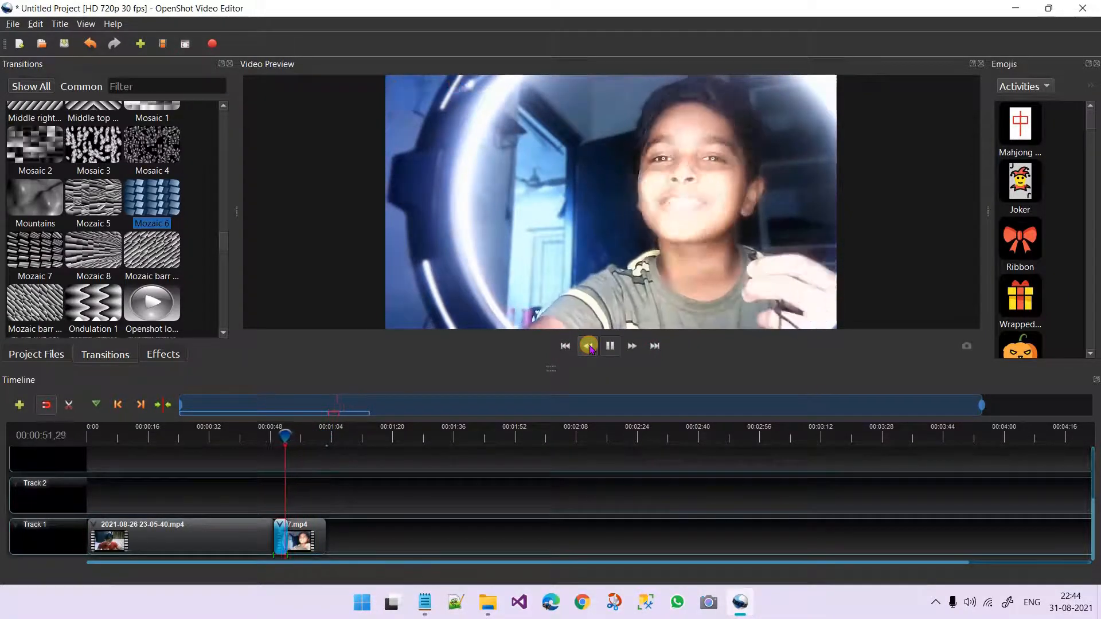
click(610, 346)
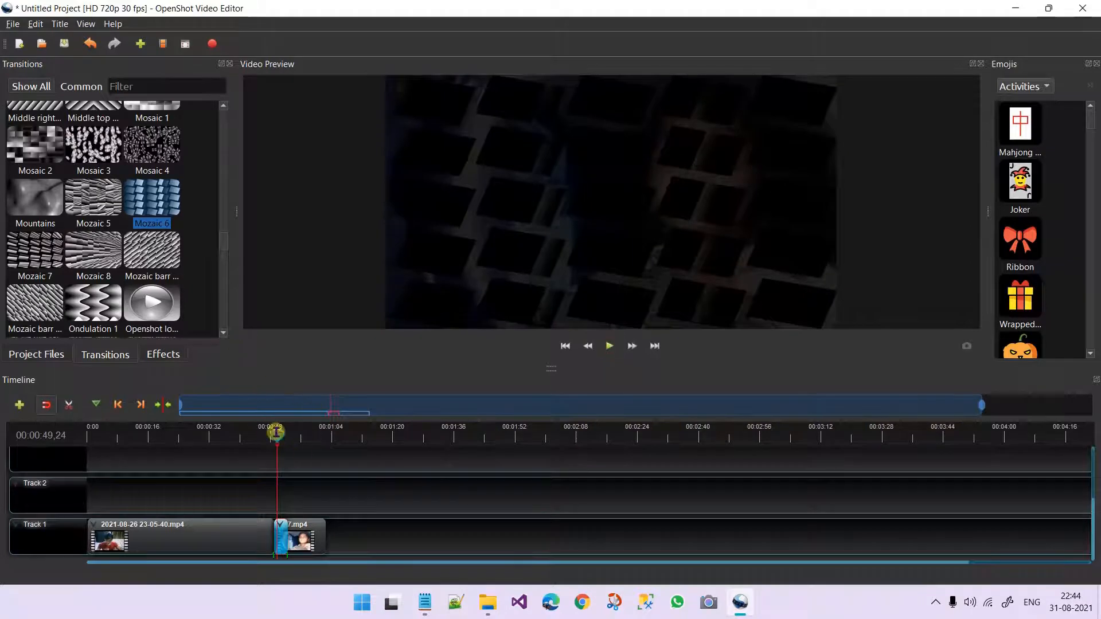
Step: Replace the Mozaic 6 transition with the Openshot logo transition at the start of 7.mp4 on Track 1 and shorten it
drag(277, 436, 90, 441)
drag(152, 303, 249, 501)
click(285, 546)
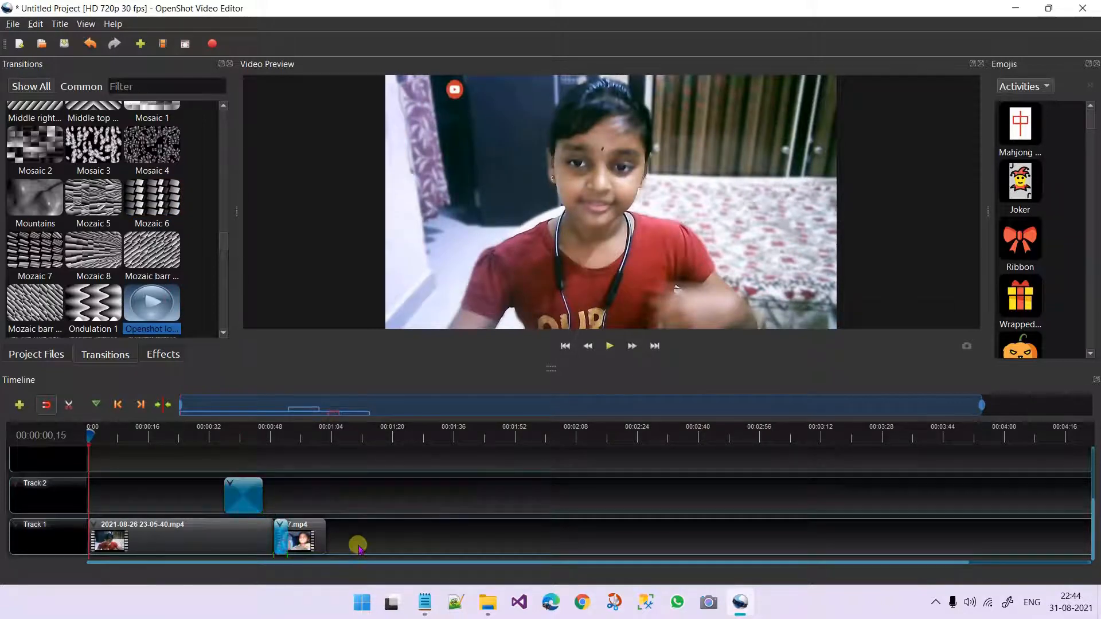
key(Delete)
drag(247, 510, 278, 540)
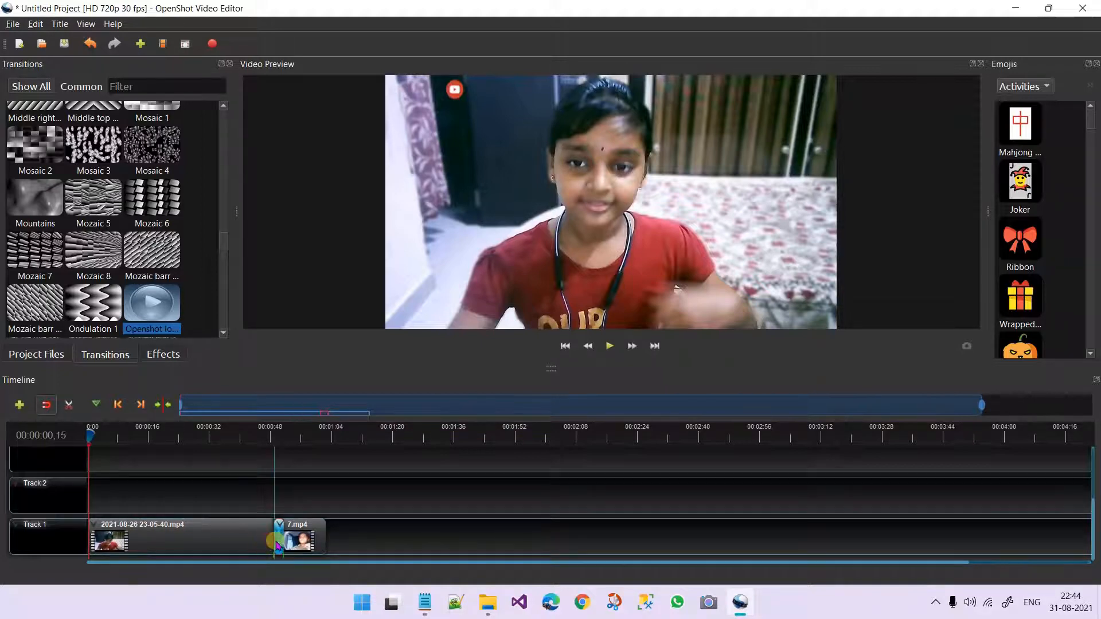
Step: Preview the Openshot logo transition from about 00:00:46 and move the playhead back to about 00:00:14
drag(107, 439, 141, 440)
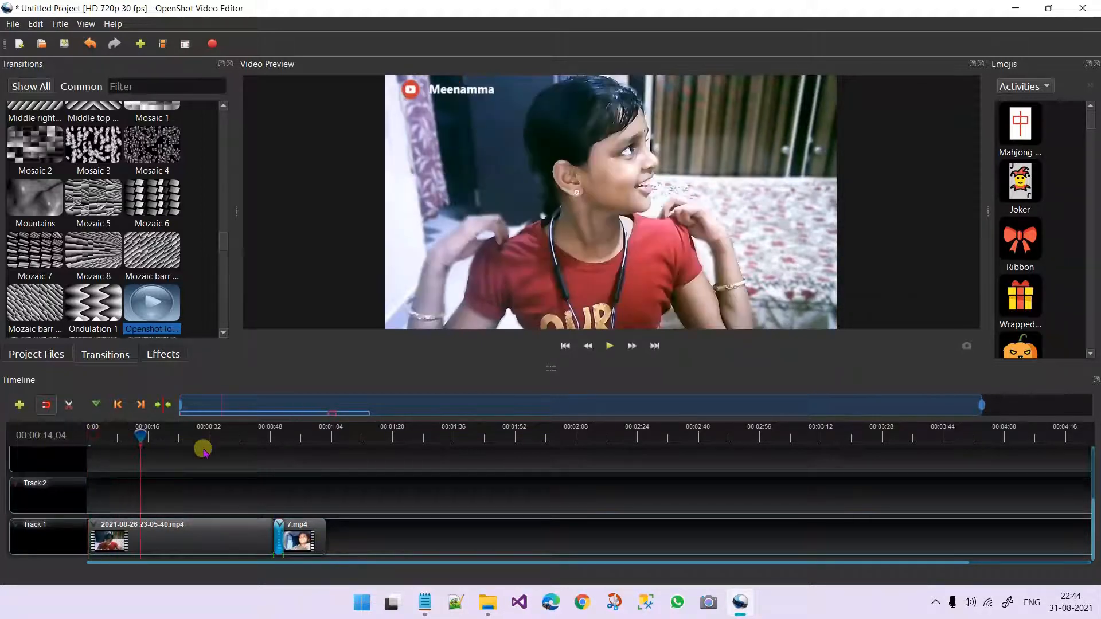
drag(246, 440, 266, 441)
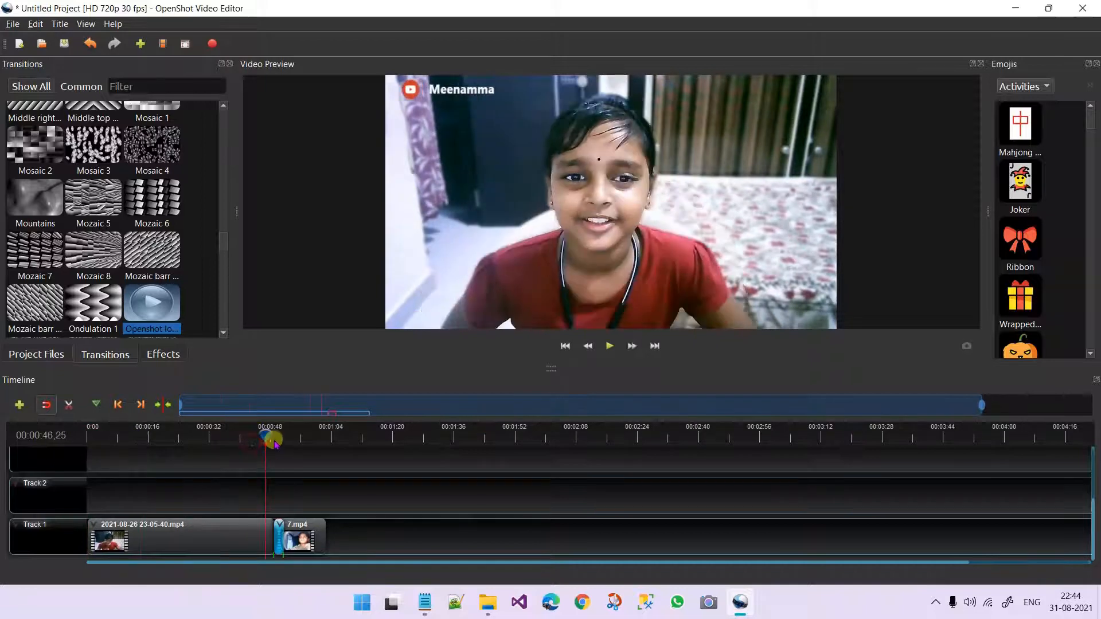
click(610, 346)
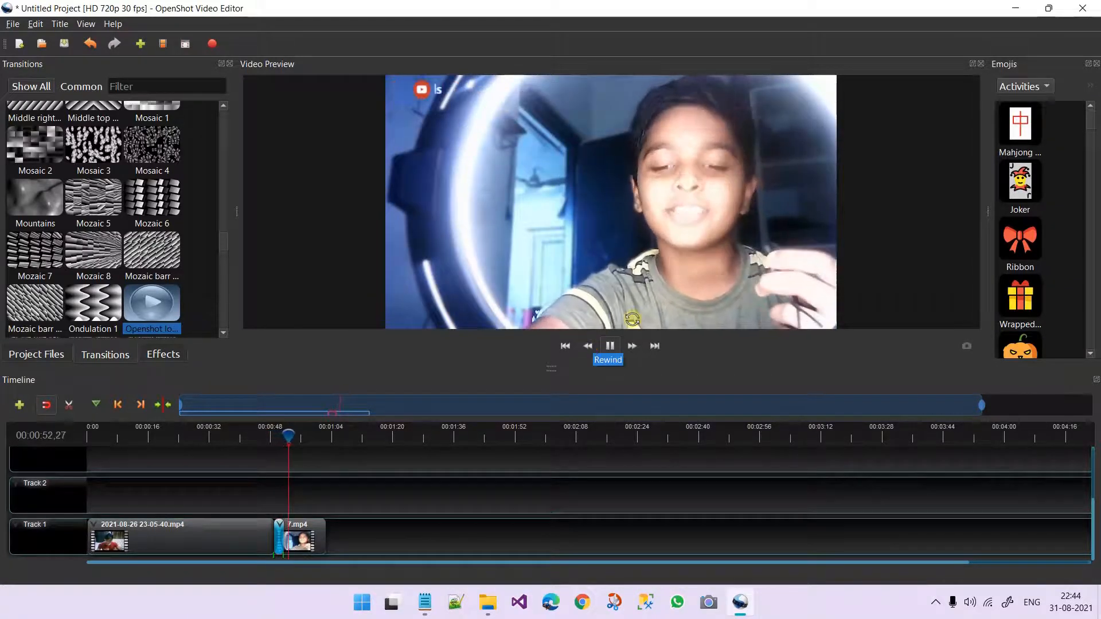
click(609, 345)
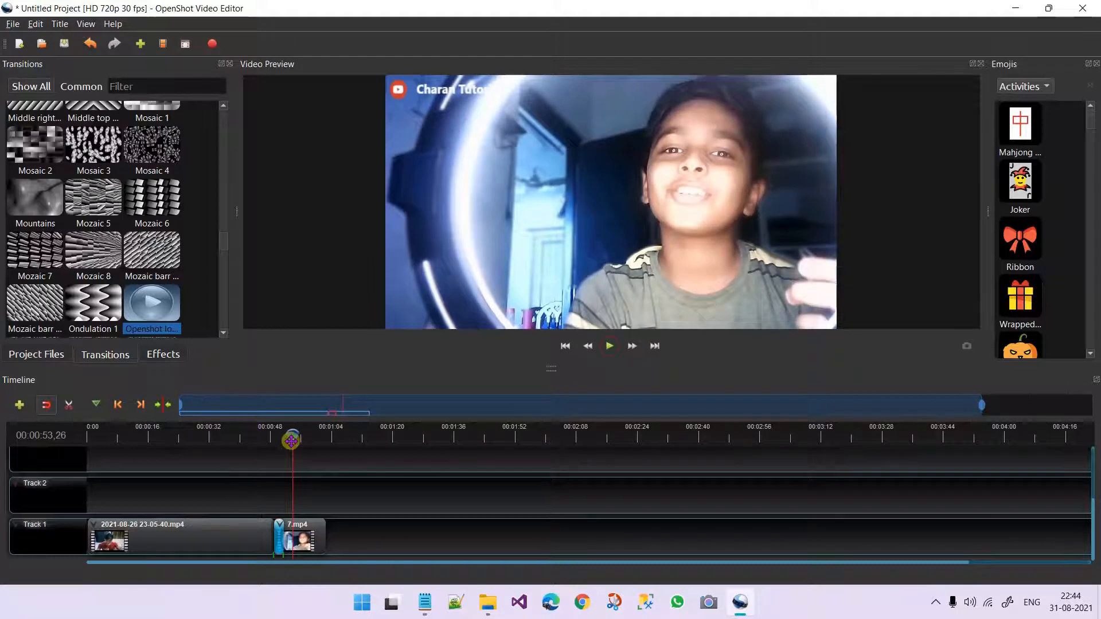
drag(290, 436, 184, 436)
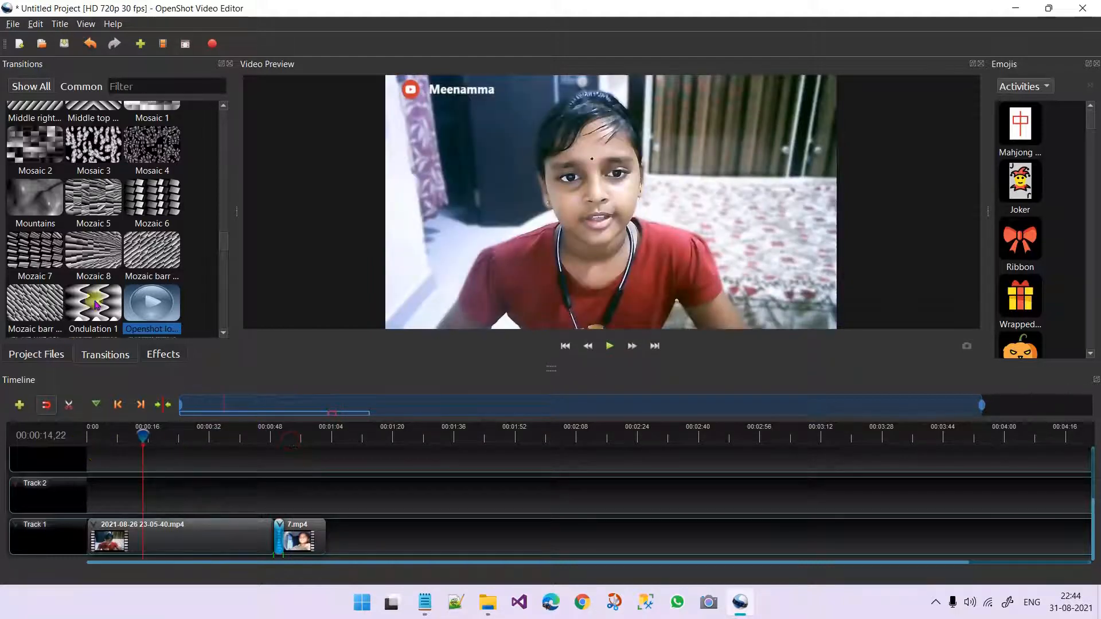
Step: Look through the remaining transitions and return to the project files
scroll(80, 249, down, 5)
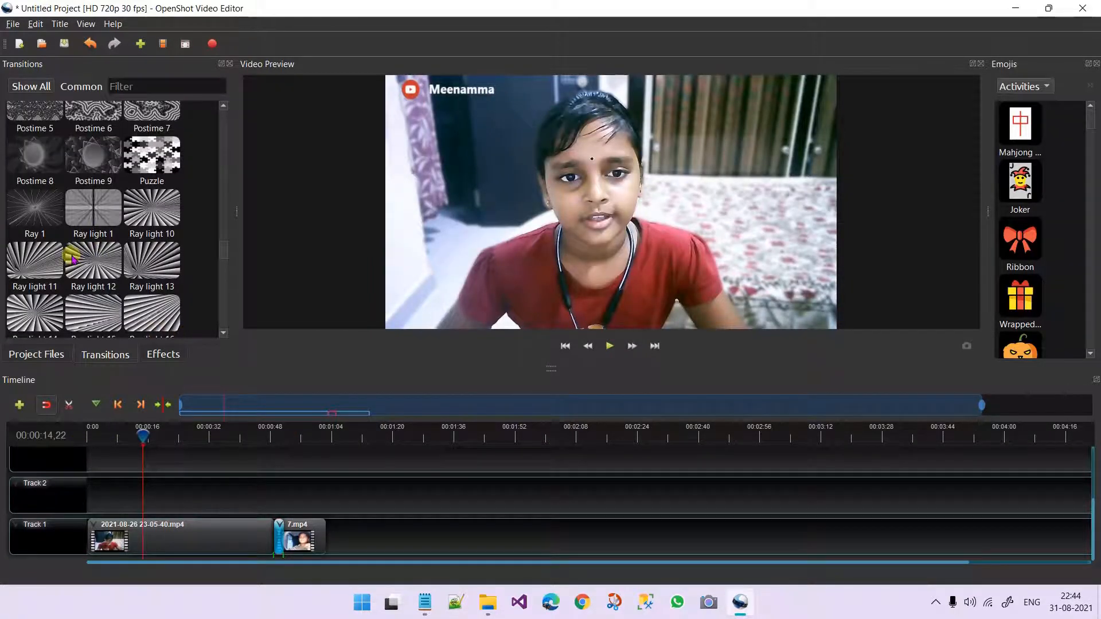
scroll(73, 259, down, 8)
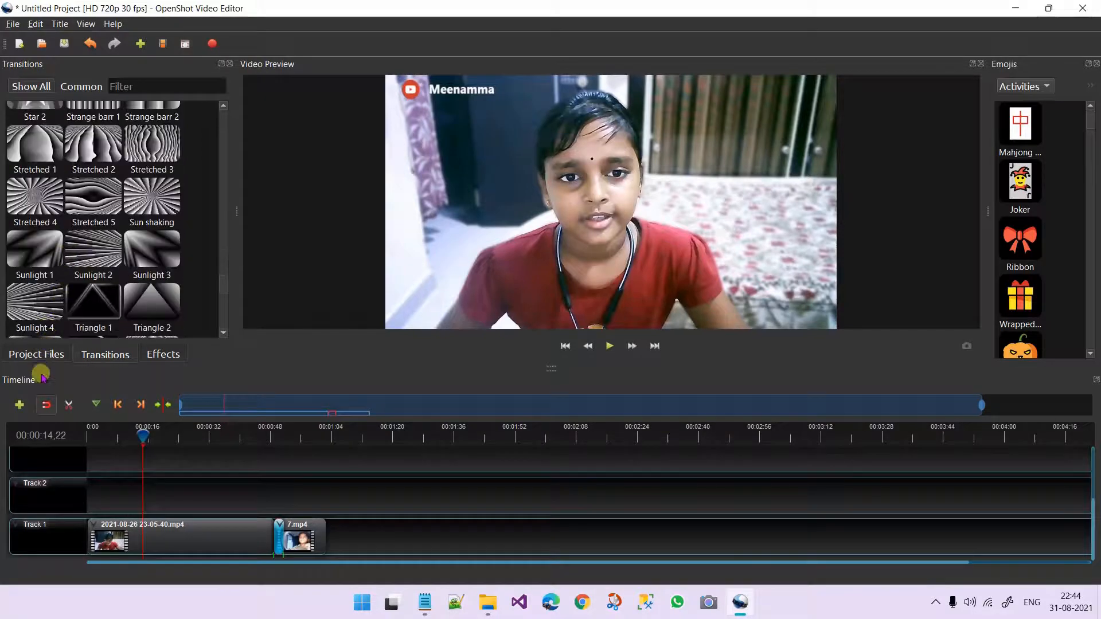
click(42, 354)
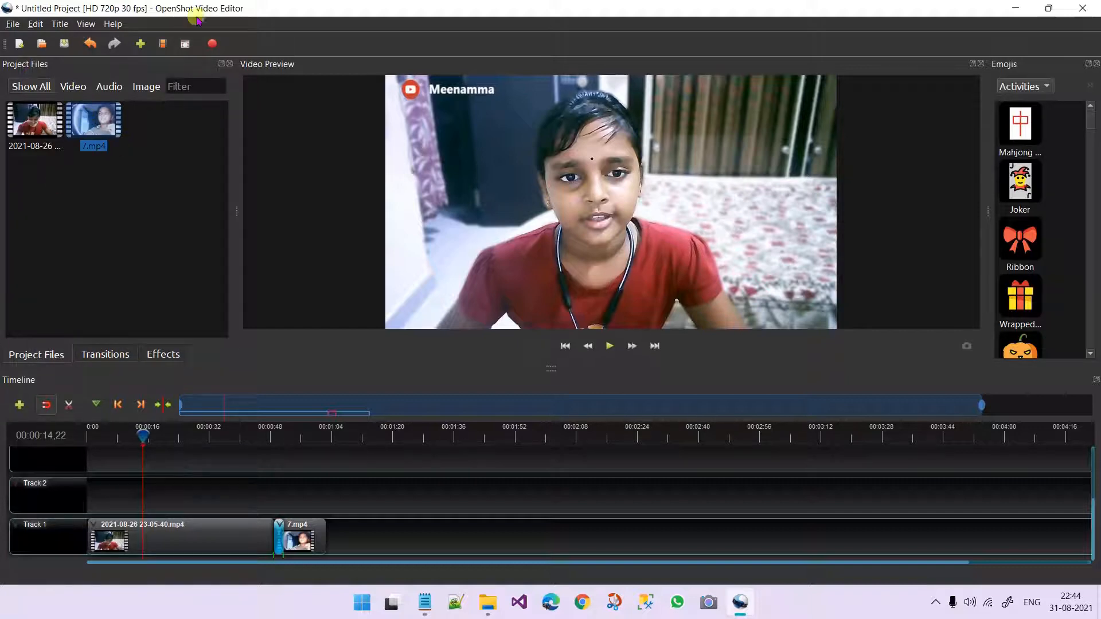
Step: Start a video export and set its target format to MP4 (h.264 qsv)
click(212, 48)
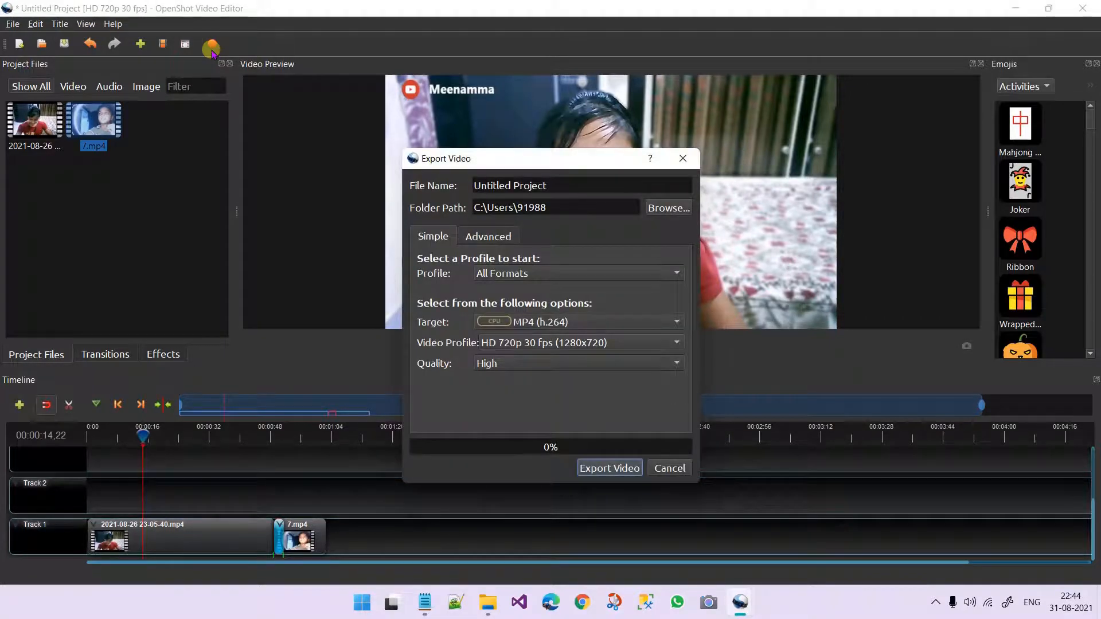
click(527, 323)
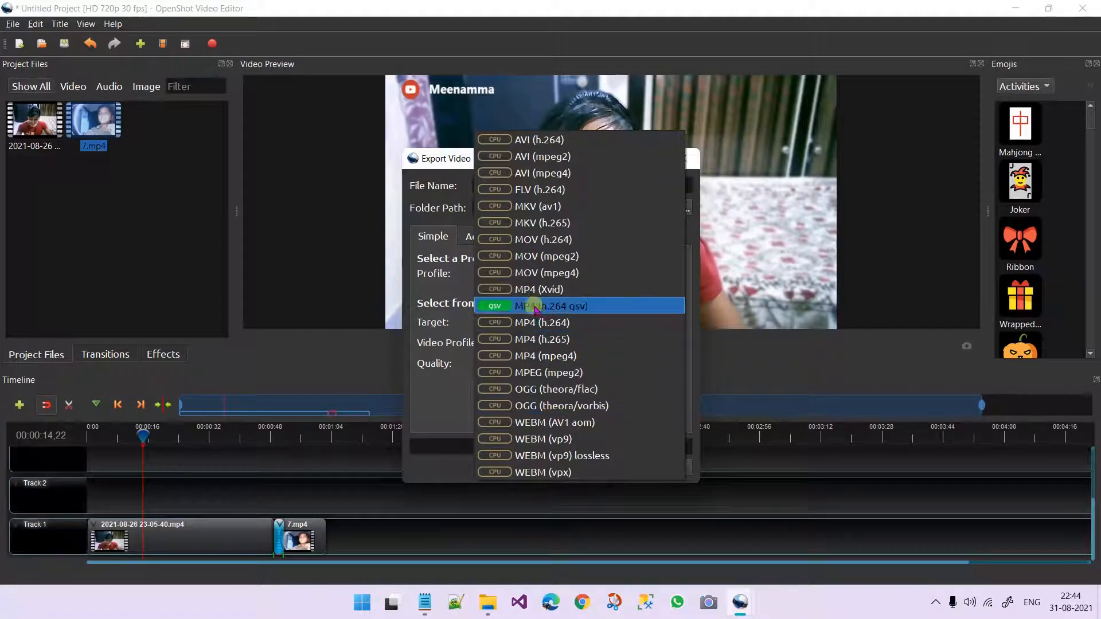
click(527, 306)
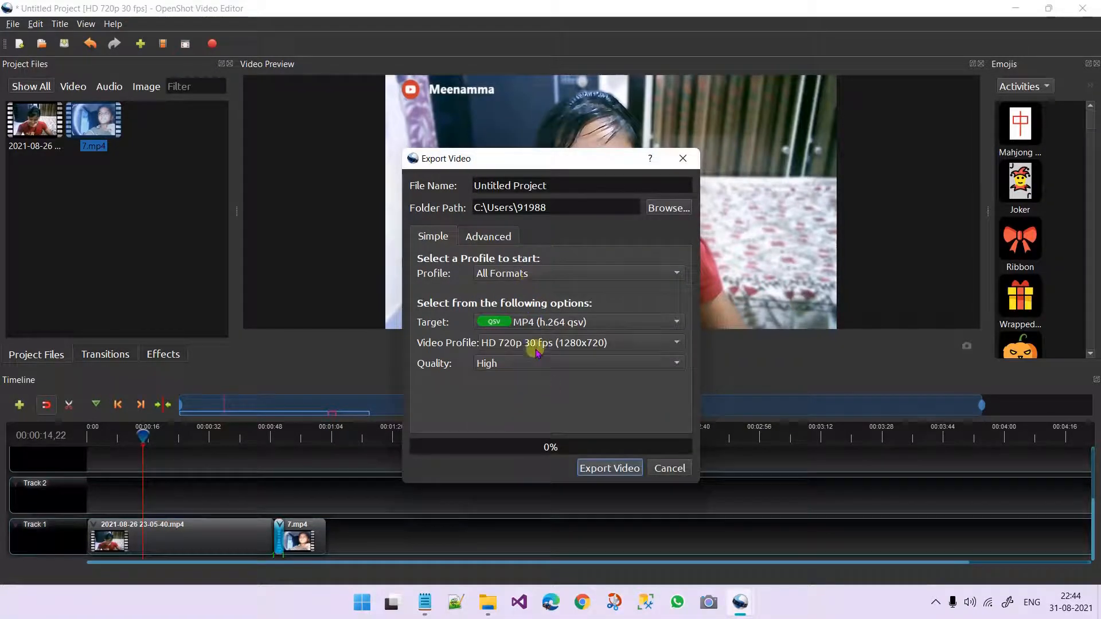
click(536, 323)
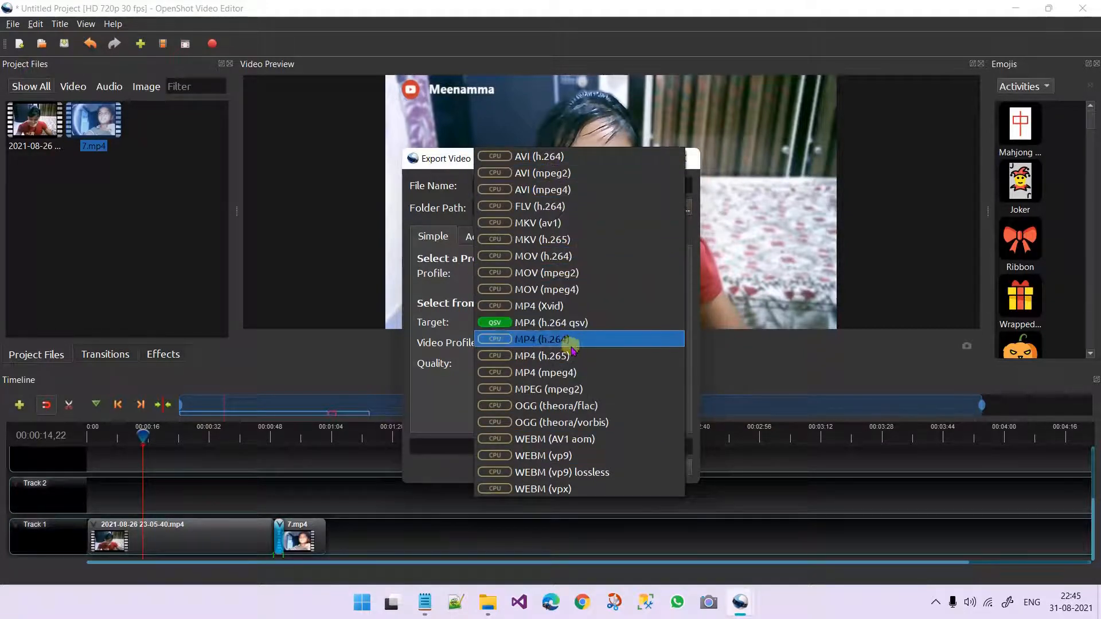
click(561, 322)
Step: Set the export's video profile to HD 1080p 23.98 fps (1920x1080)
click(532, 347)
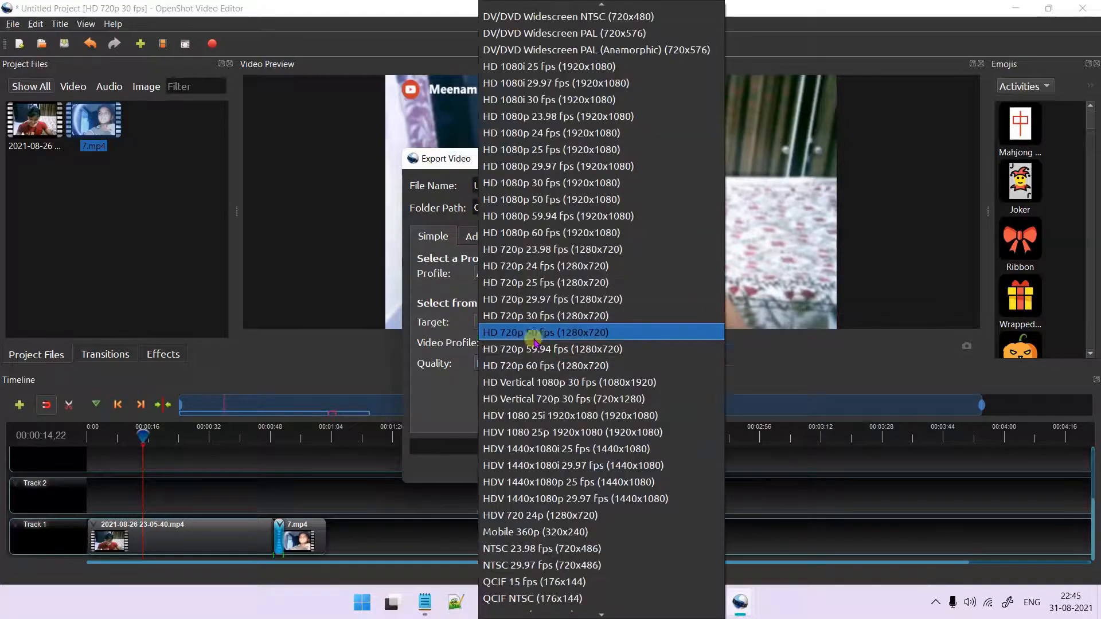
scroll(565, 264, up, 9)
scroll(566, 267, down, 6)
scroll(565, 265, down, 7)
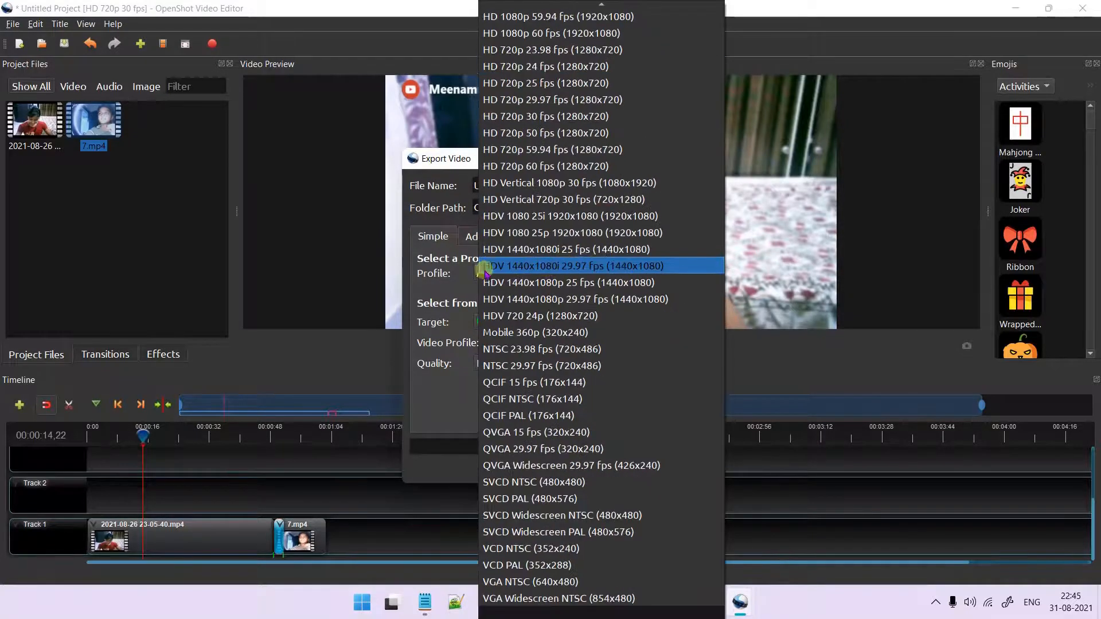
scroll(565, 265, up, 5)
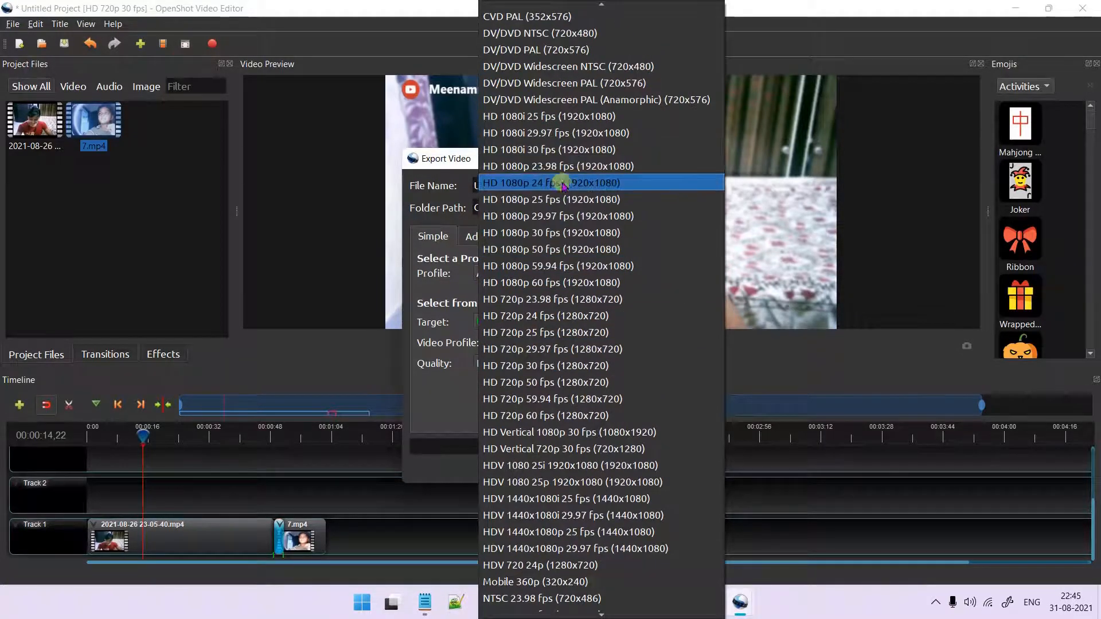
click(556, 166)
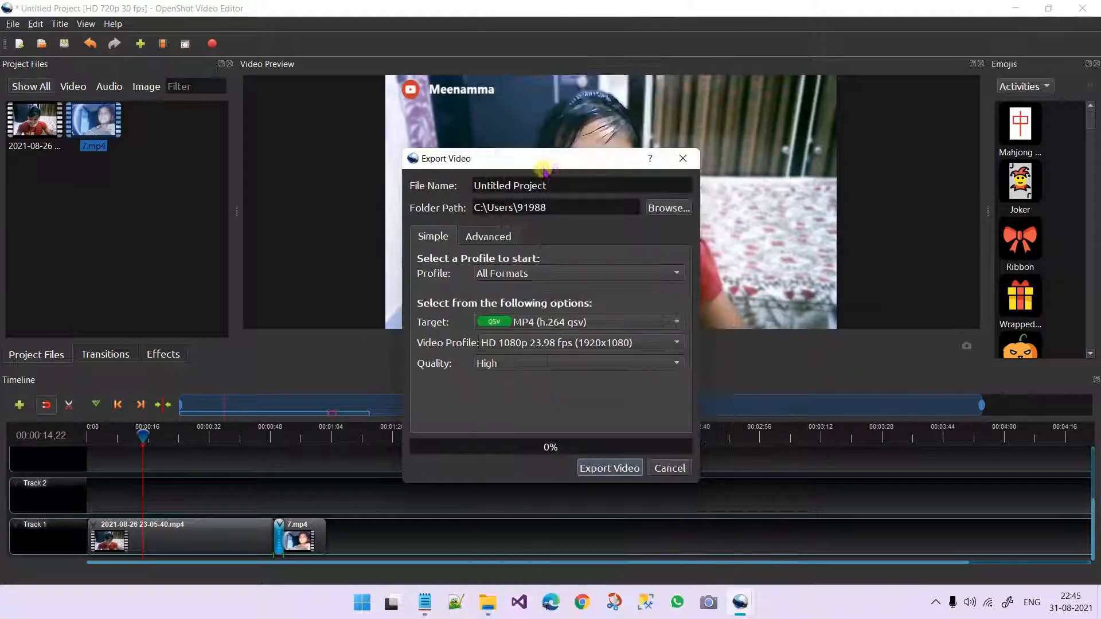
Step: Set the export profile to Web and the target to YouTube-HD
click(532, 273)
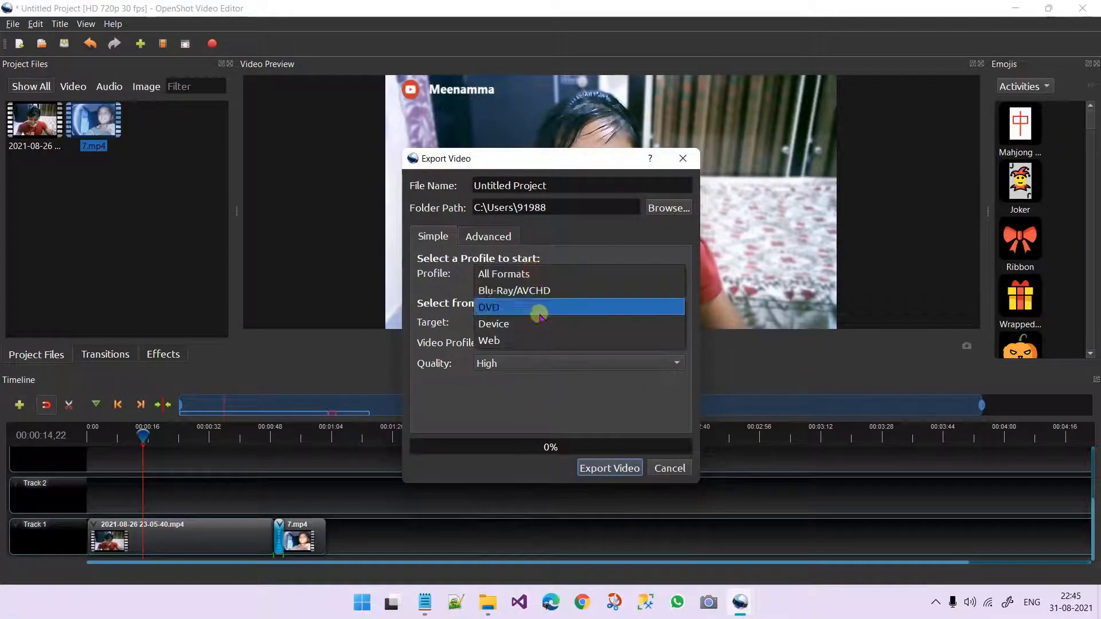
click(535, 343)
click(535, 322)
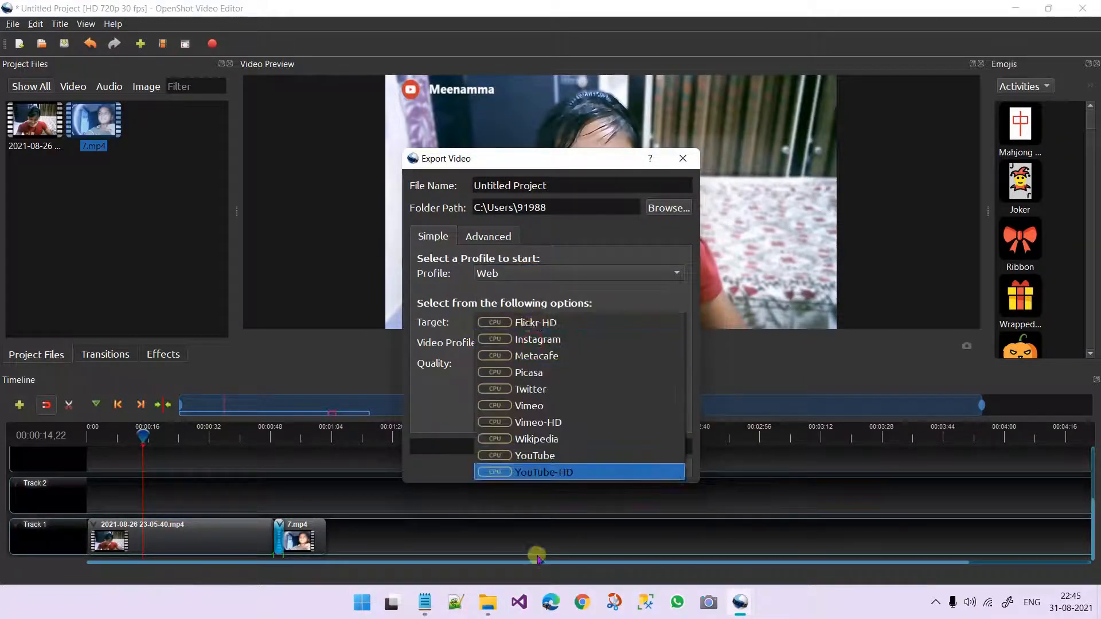
click(584, 473)
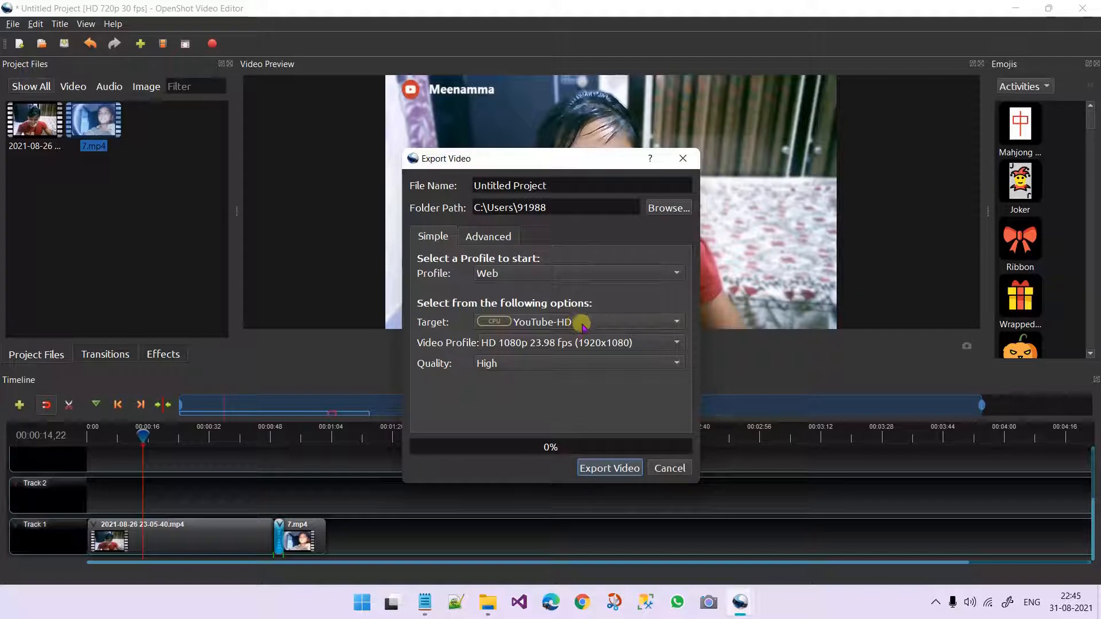
Step: Check the video profile choices for the YouTube-HD target and cancel the export
click(585, 342)
click(430, 383)
click(669, 469)
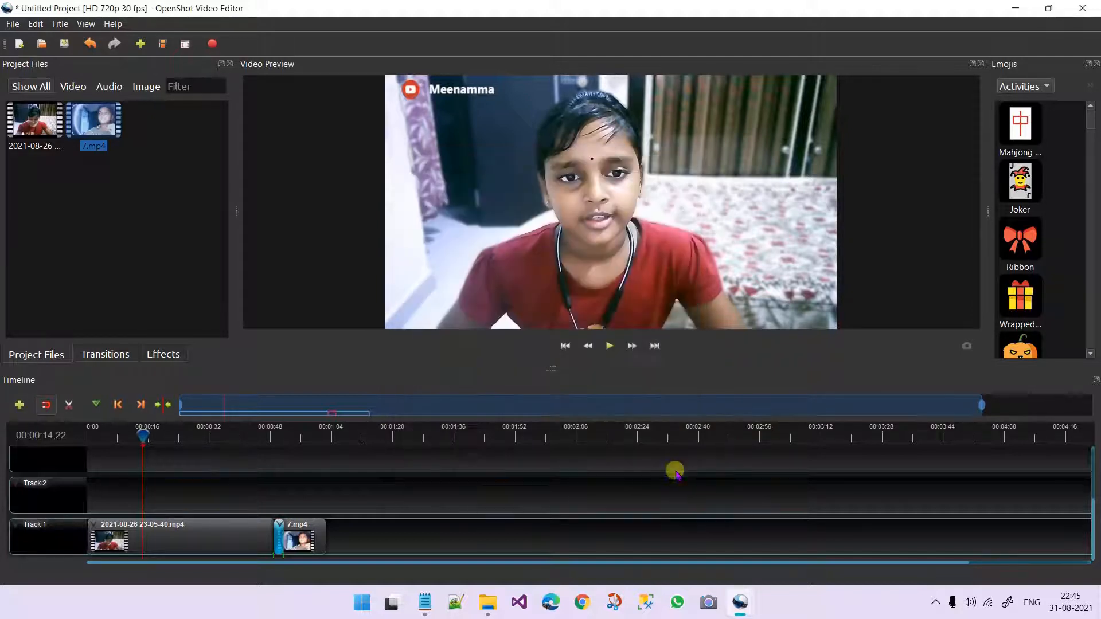